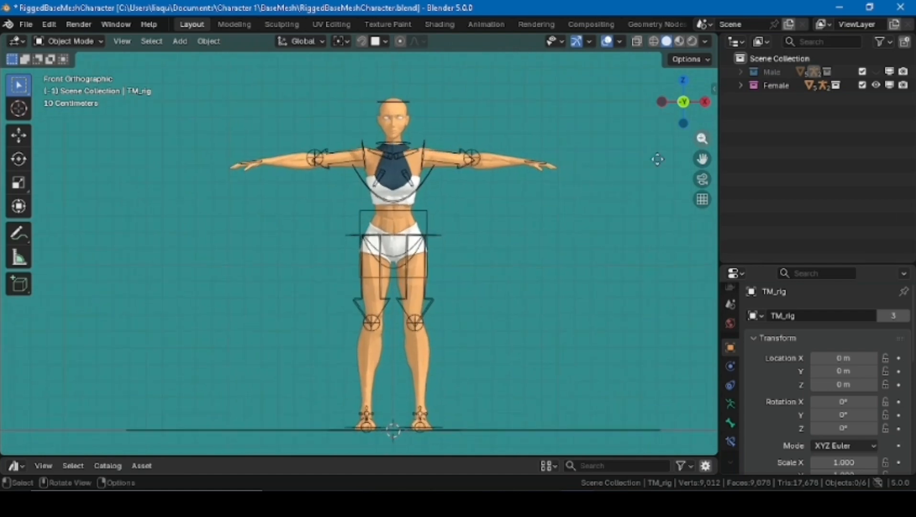
- Hide TF_rig inside the Female collection's T_Female sub-collection, and show and select TF_metarig
click(741, 86)
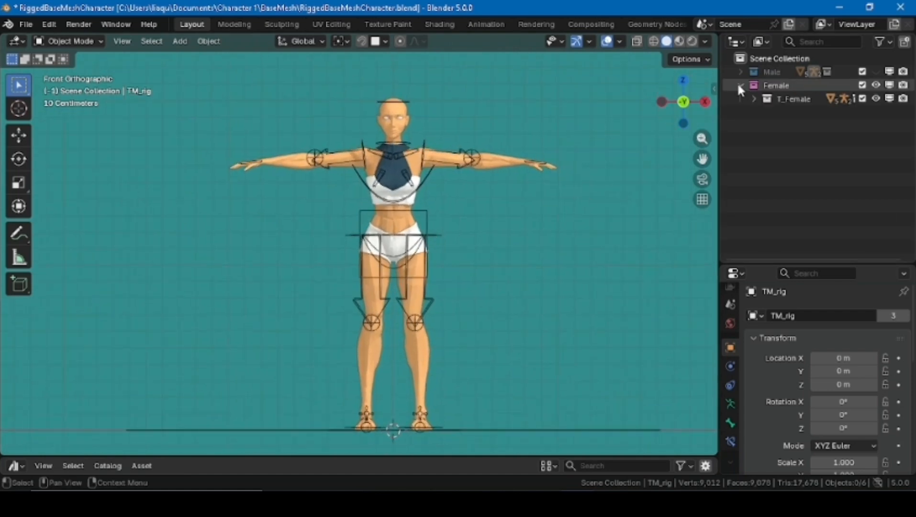
click(753, 98)
click(875, 139)
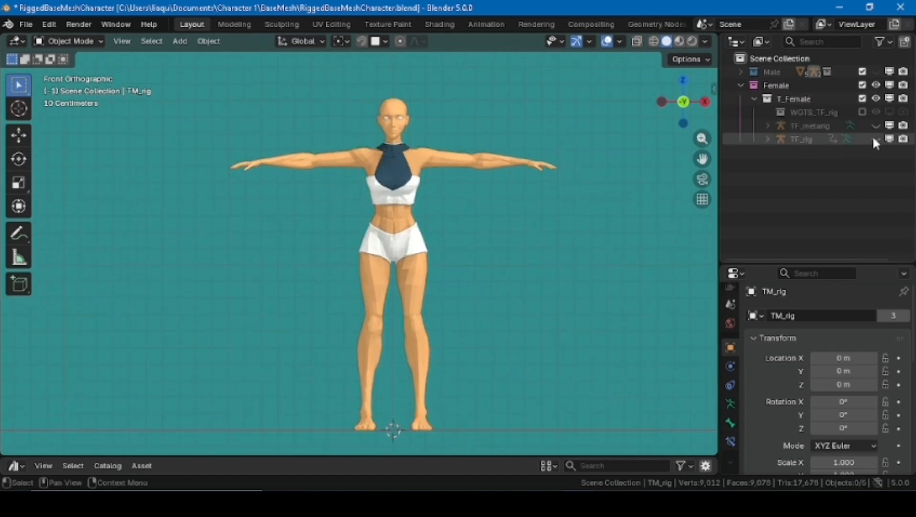
click(876, 126)
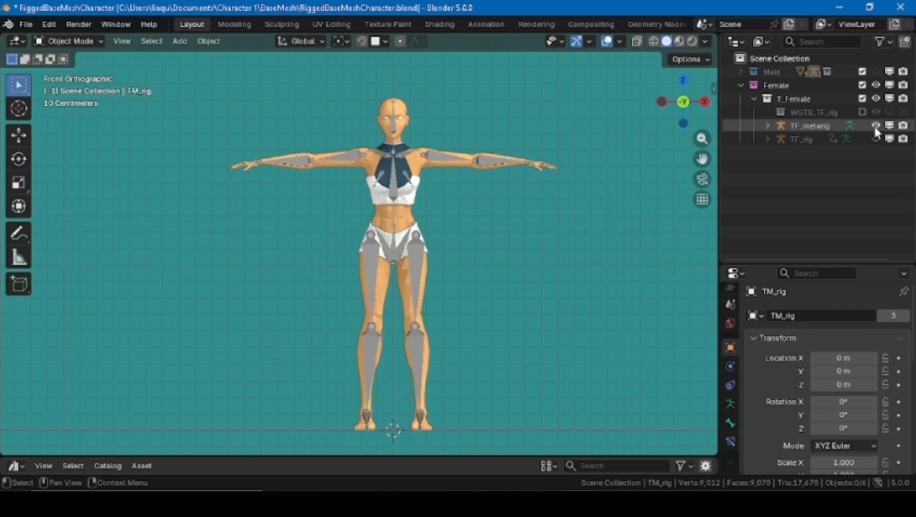
click(798, 124)
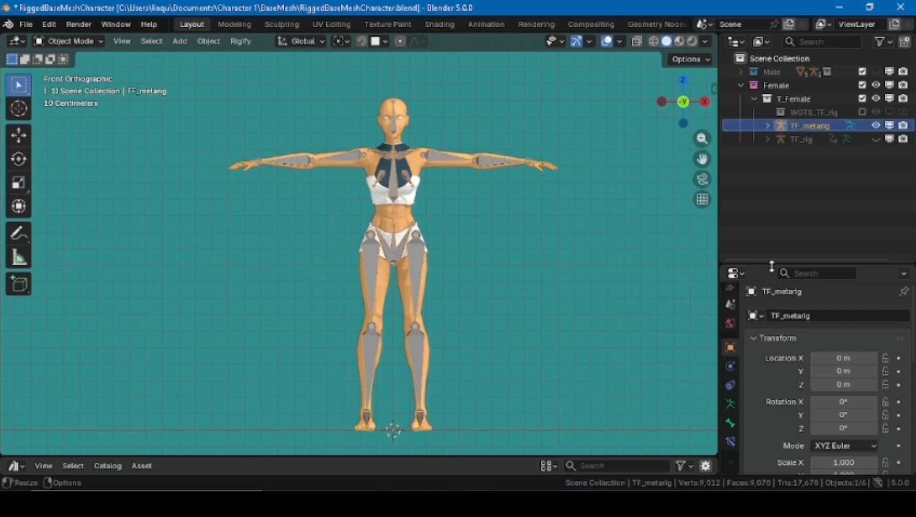
- Open TF_metarig's armature data down to the Rigify settings and try to re-generate the rig
drag(772, 264, 770, 218)
click(730, 405)
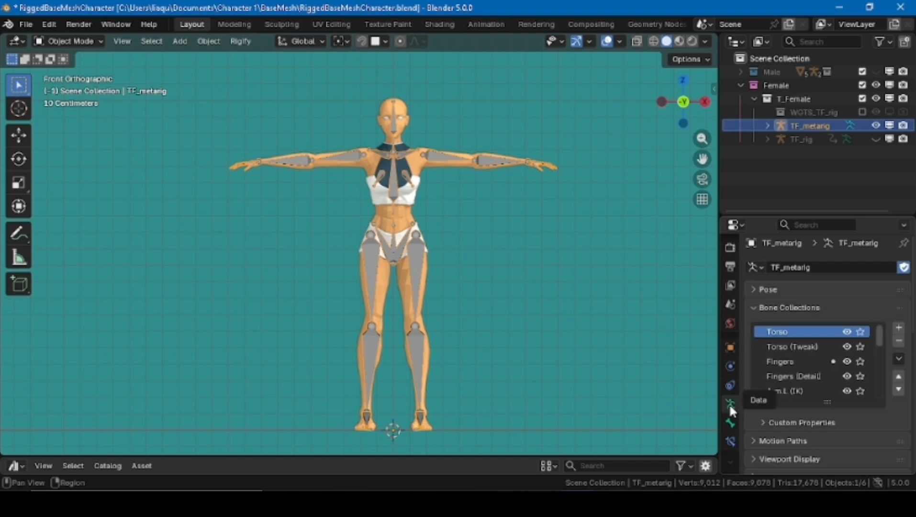
click(729, 423)
click(730, 405)
click(754, 290)
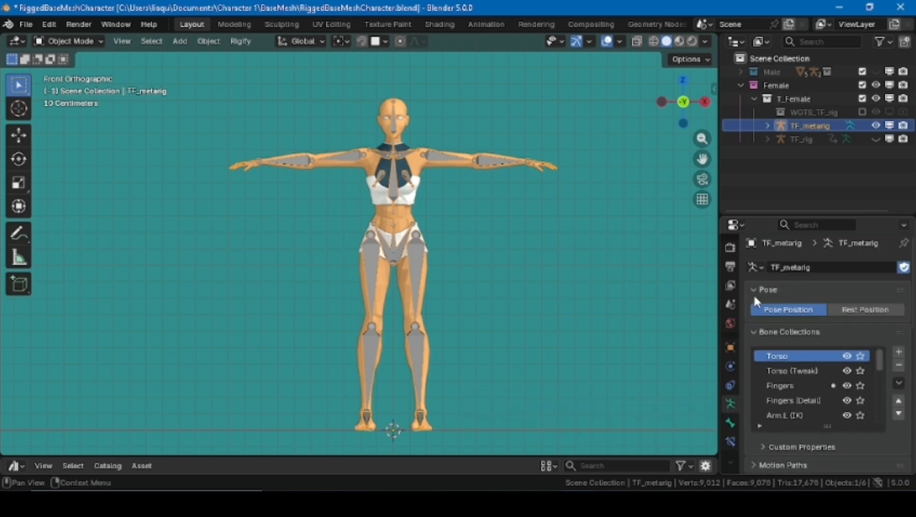
click(752, 290)
click(754, 308)
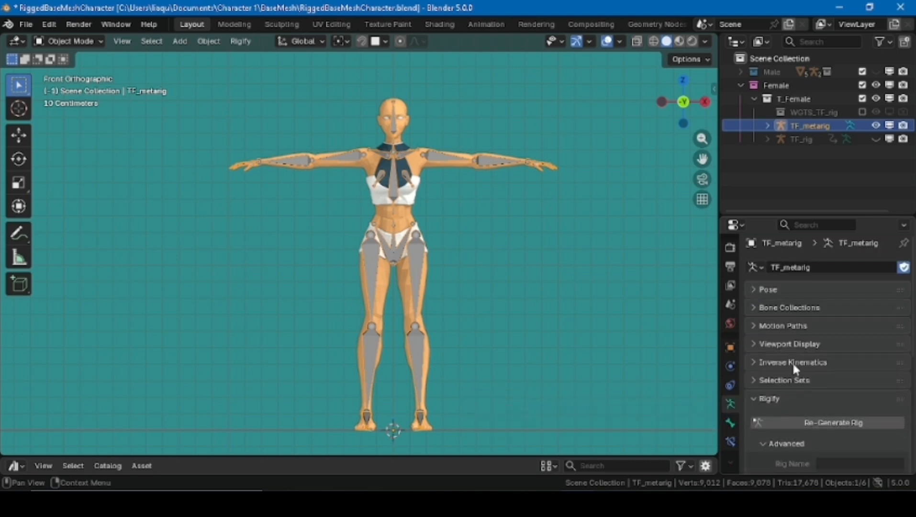
scroll(793, 364, down, 8)
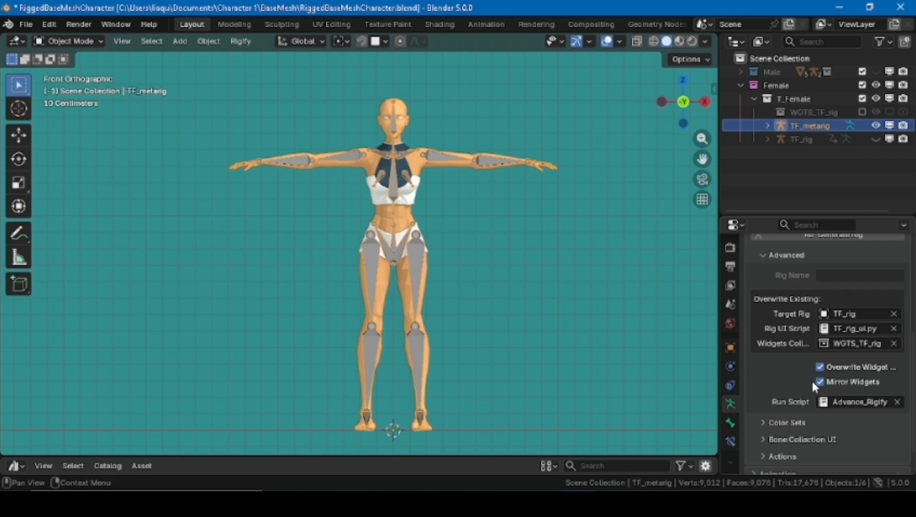
scroll(812, 379, up, 4)
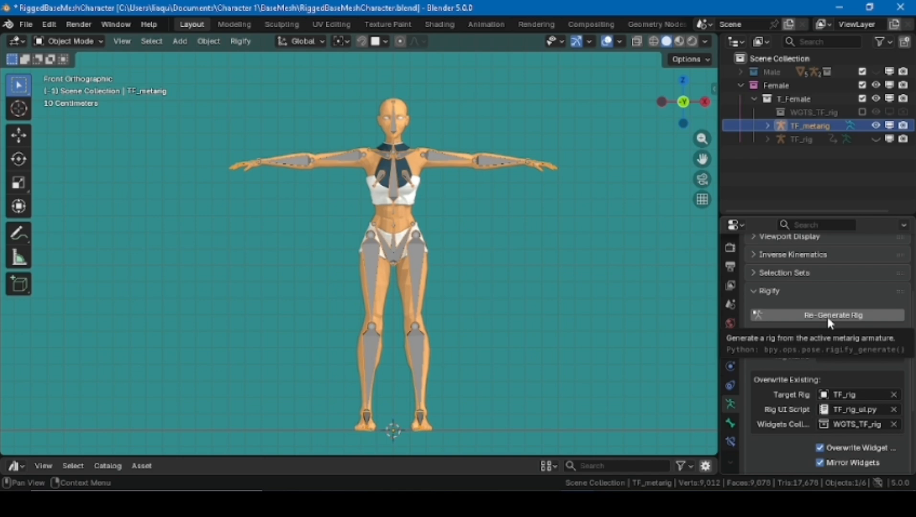
click(826, 315)
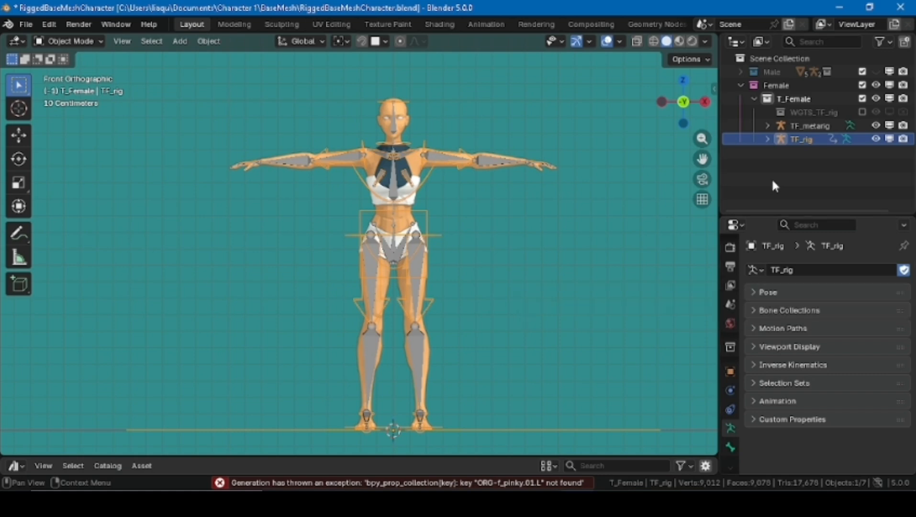
- Switch the Outliner area to the Text Editor and go to the rig name line of the Rigify script
click(733, 42)
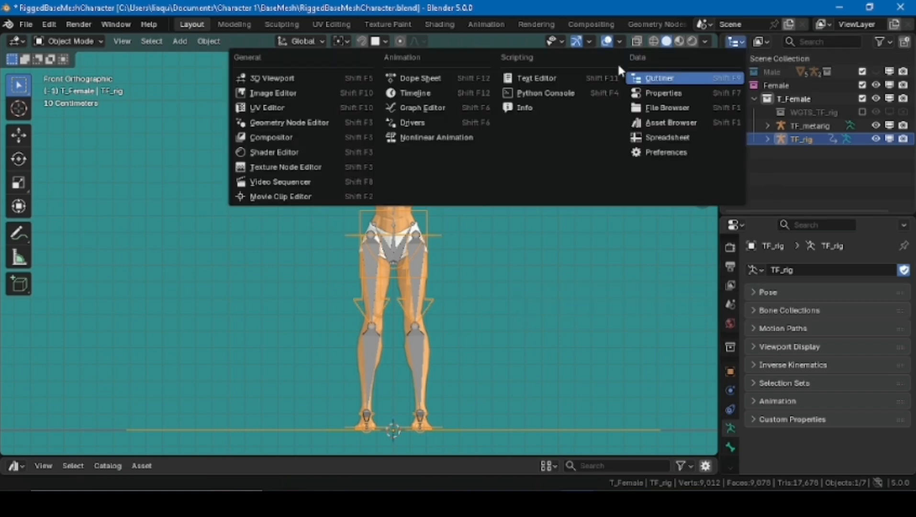
click(571, 77)
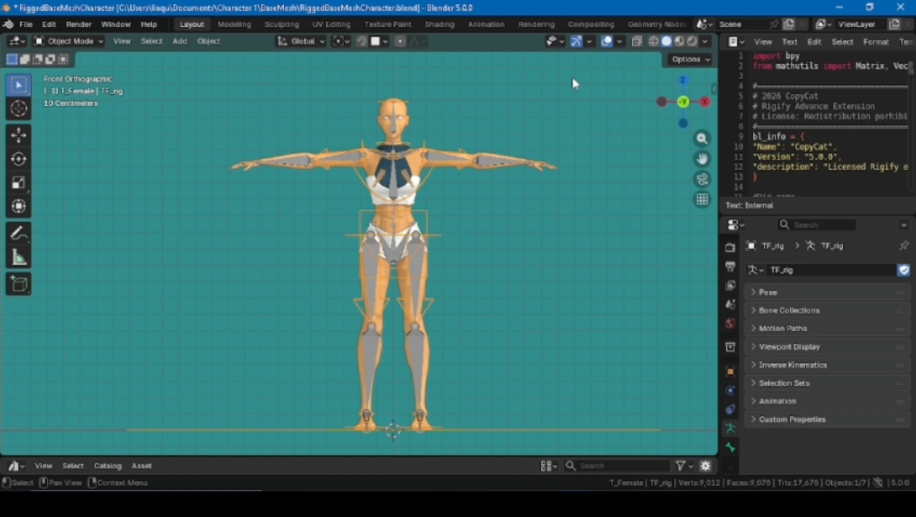
click(814, 143)
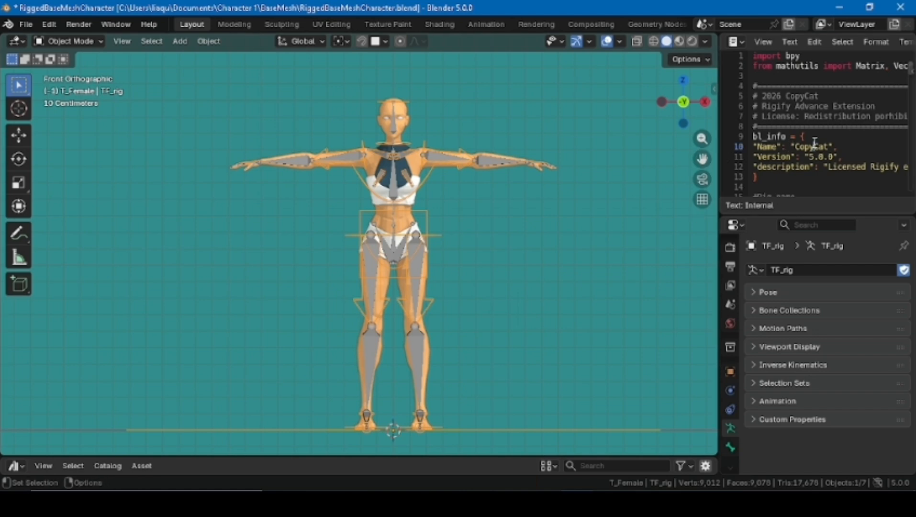
scroll(814, 142, down, 4)
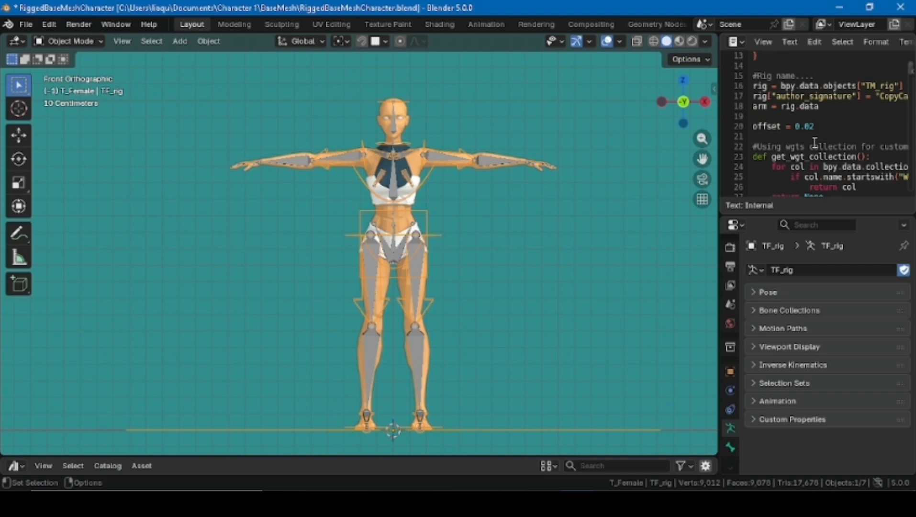
- Replace TM_rig with the armature name TF_rig in the script's bpy.data.objects line
drag(894, 87, 867, 86)
click(809, 270)
key(ctrl+c)
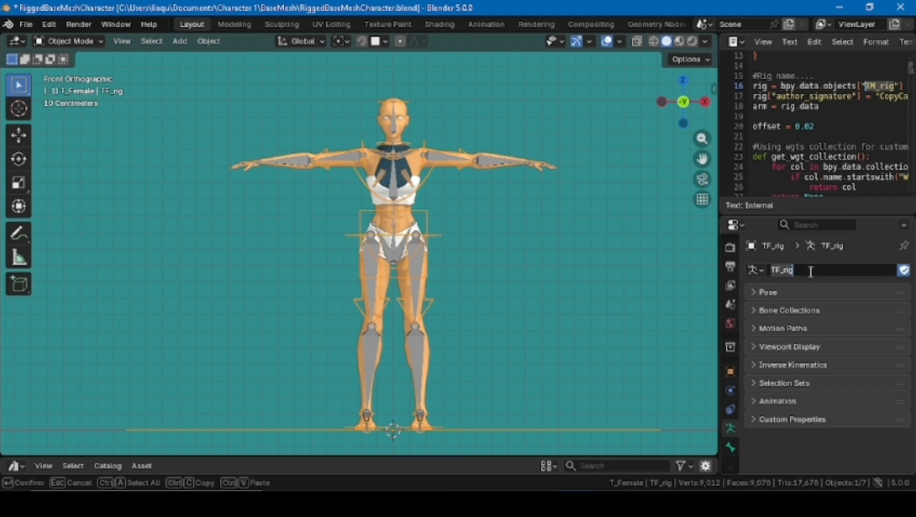
click(895, 86)
drag(895, 86, 864, 87)
key(ctrl+v)
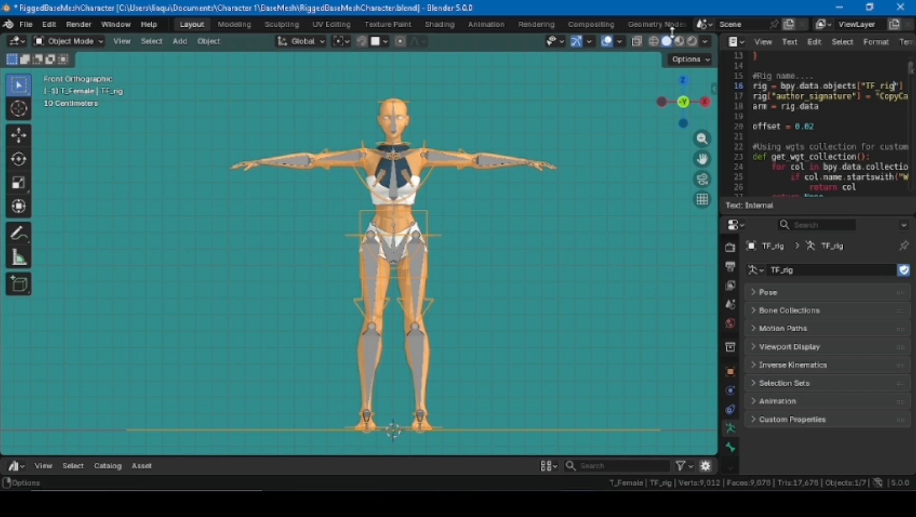
- Restore the Outliner in place of the Text Editor and re-generate the rig from TF_metarig
click(738, 44)
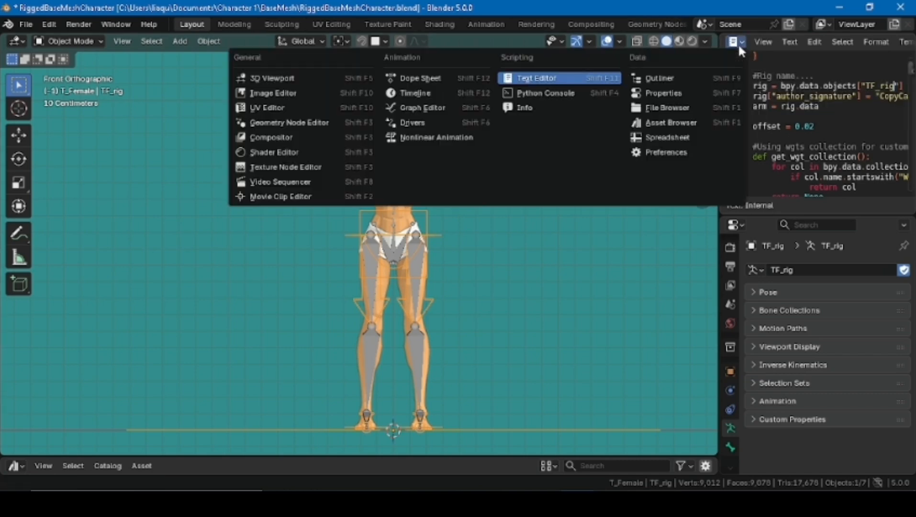
click(683, 74)
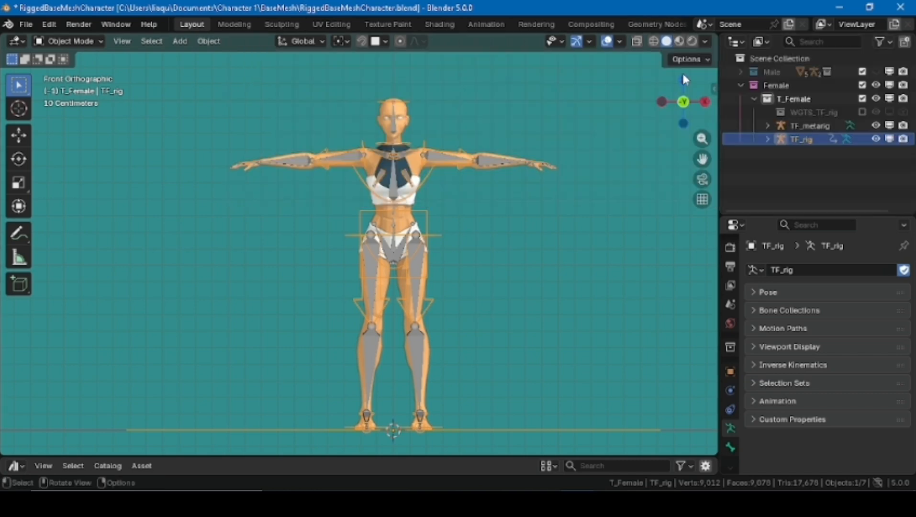
click(803, 125)
click(791, 426)
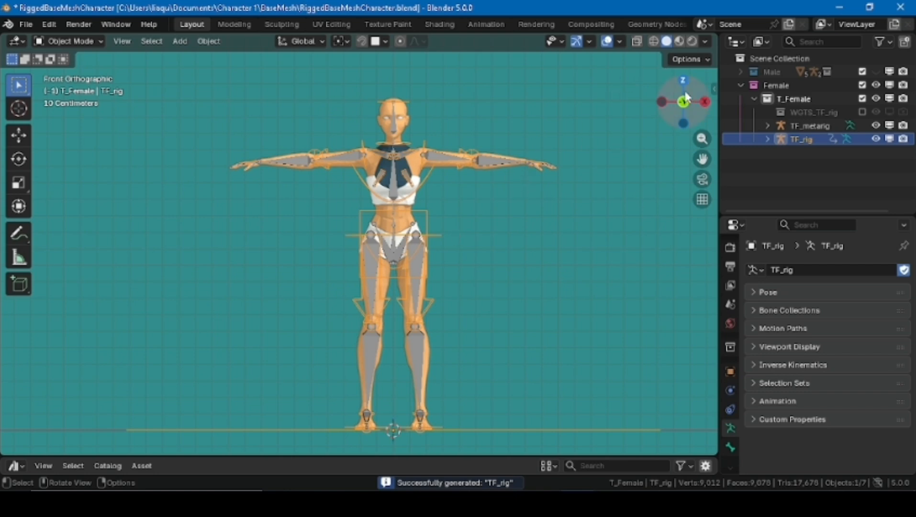
- Put TF_rig in Pose Mode in the front view and hide TF_metarig
mouse_move(685, 95)
mouse_down()
mouse_move(663, 114)
mouse_move(685, 95)
mouse_up()
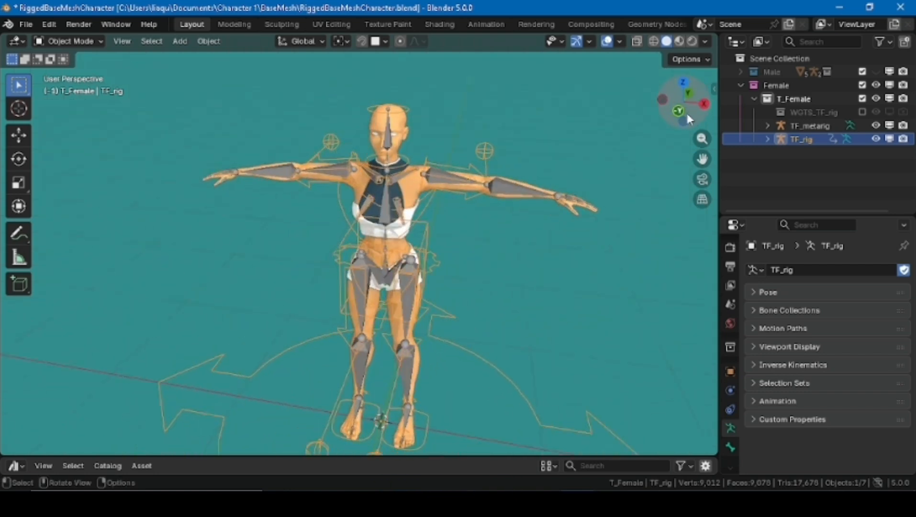
drag(701, 140, 701, 175)
click(678, 111)
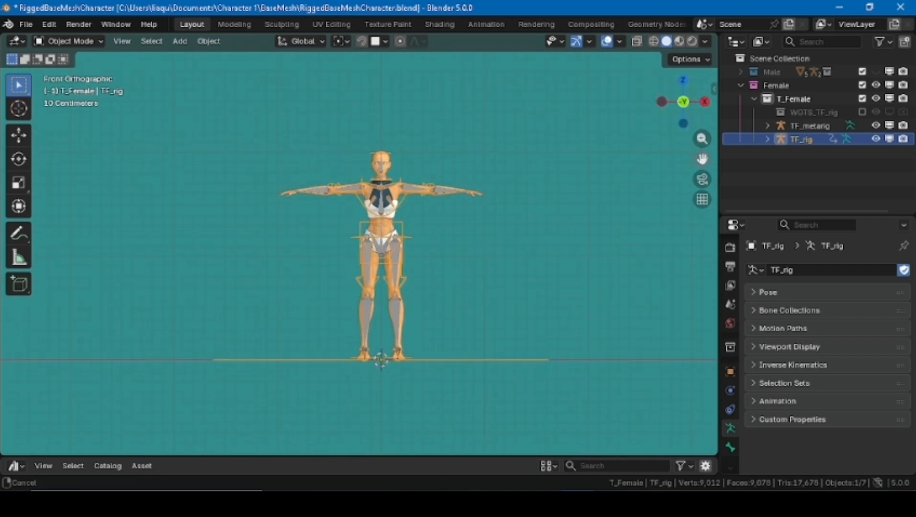
key(ctrl+Tab)
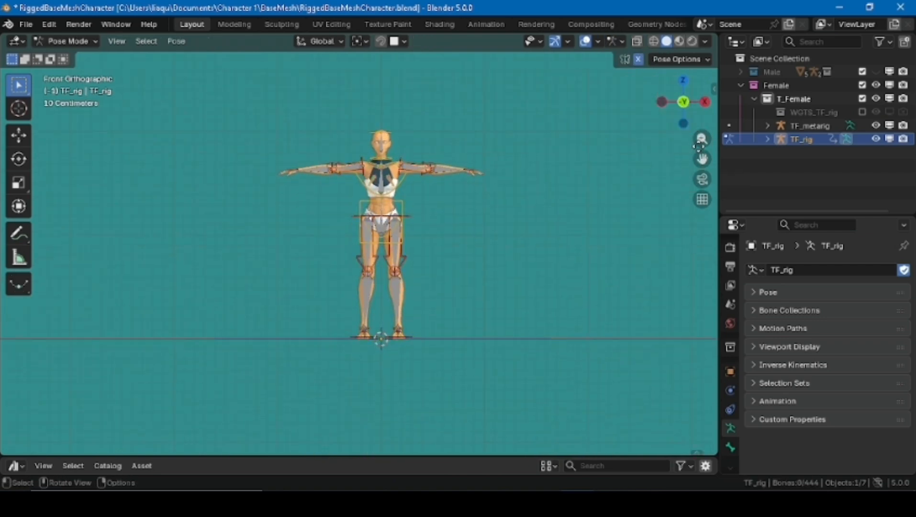
click(876, 126)
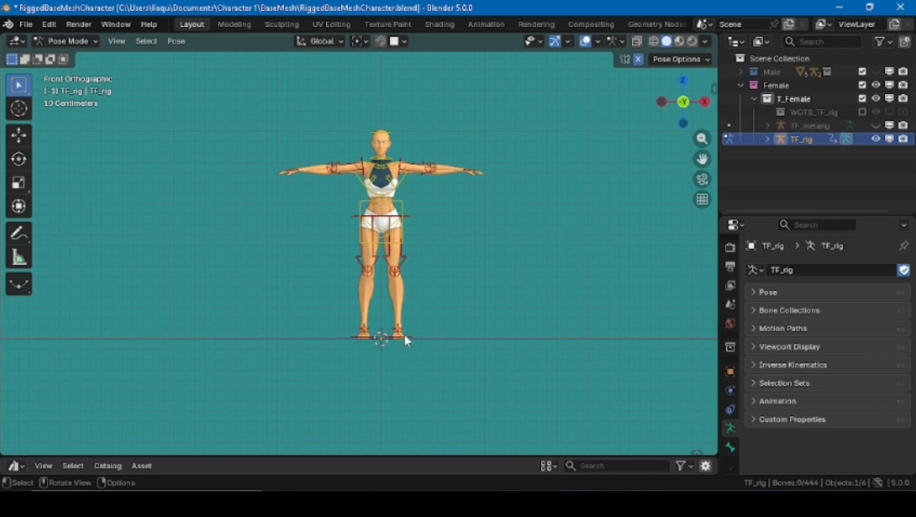
- Turn off X-axis mirroring and try lifting the left foot control foot_ik.L on its own
click(463, 285)
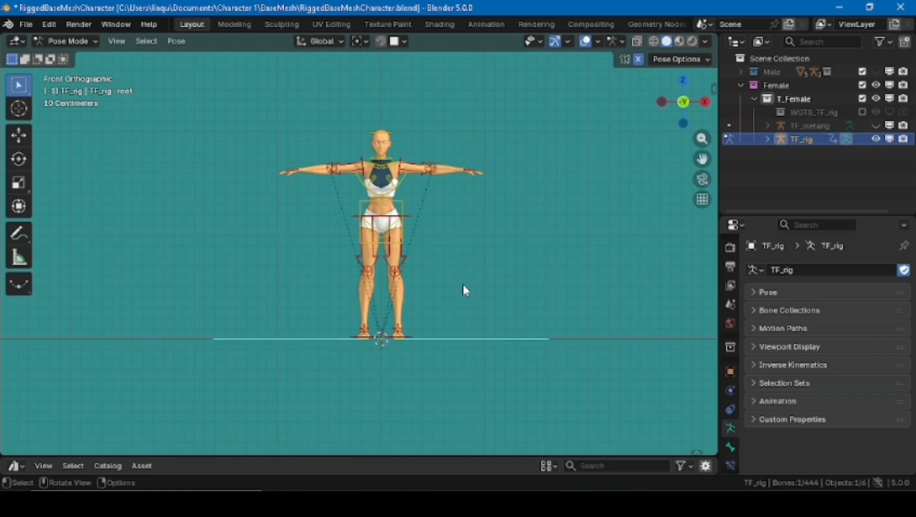
click(407, 338)
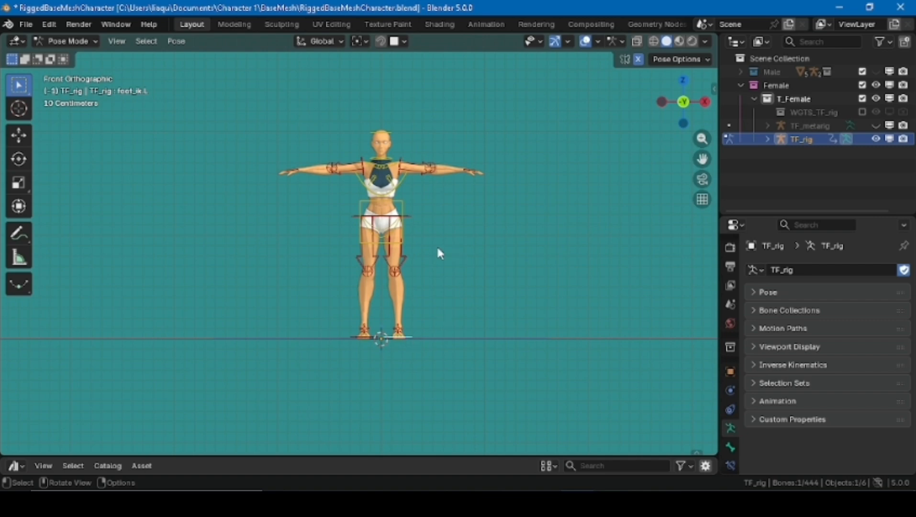
key(g)
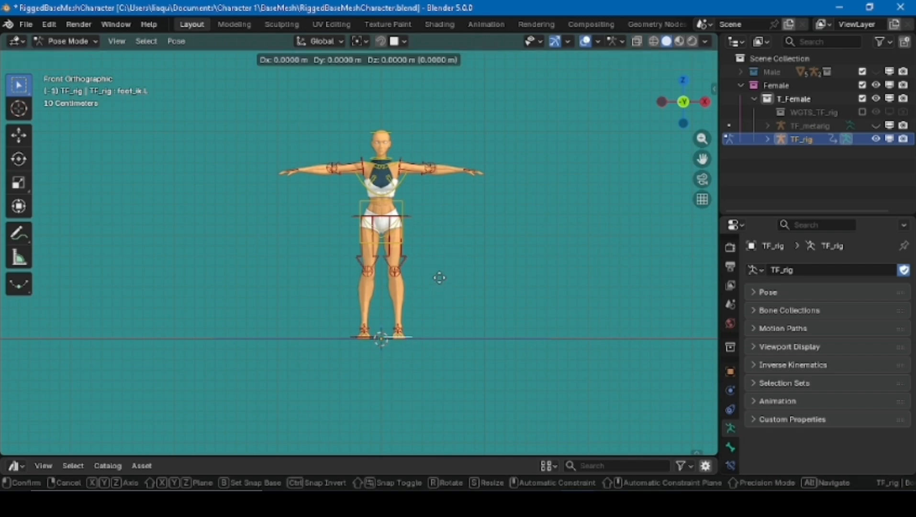
key(Escape)
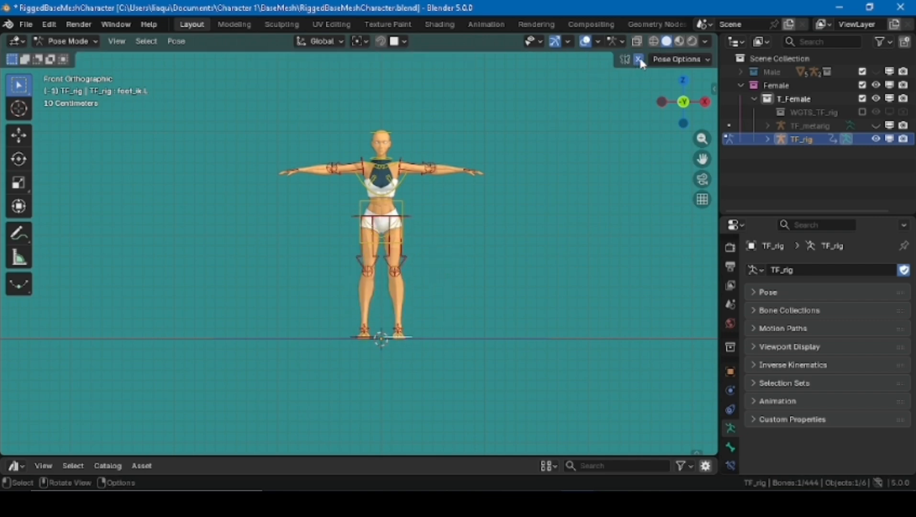
key(g)
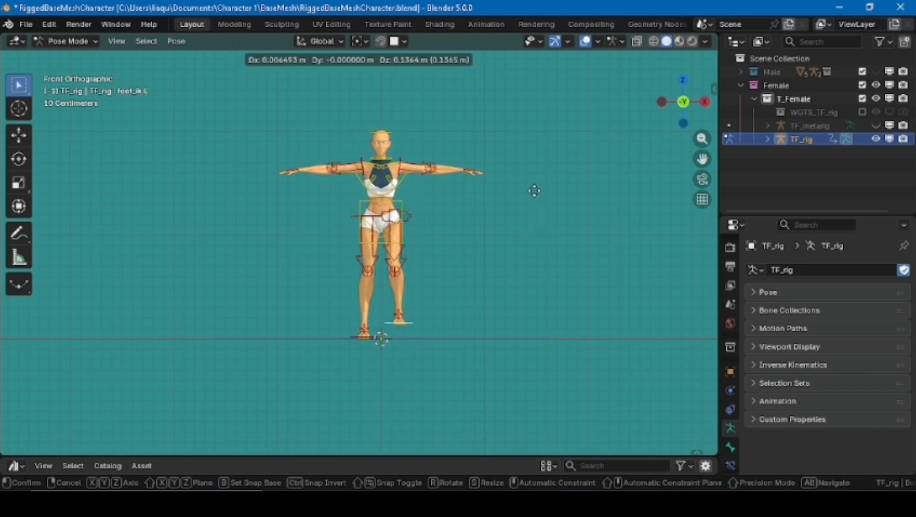
right_click(525, 216)
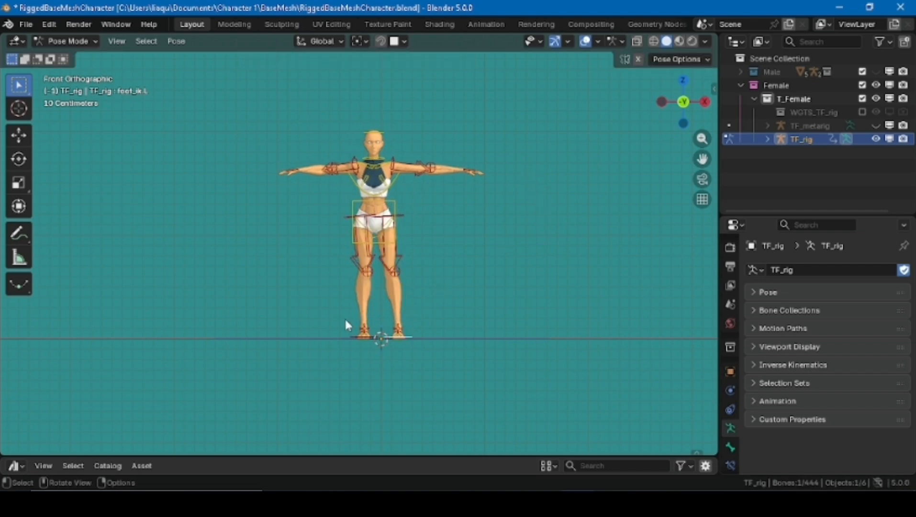
- Try lifting the right foot control foot_ik.R without mirroring
click(354, 338)
key(g)
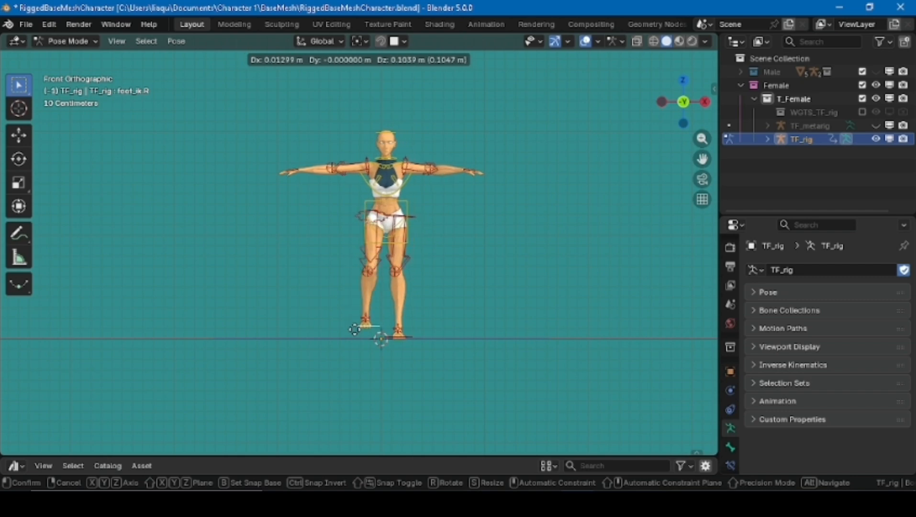
right_click(415, 277)
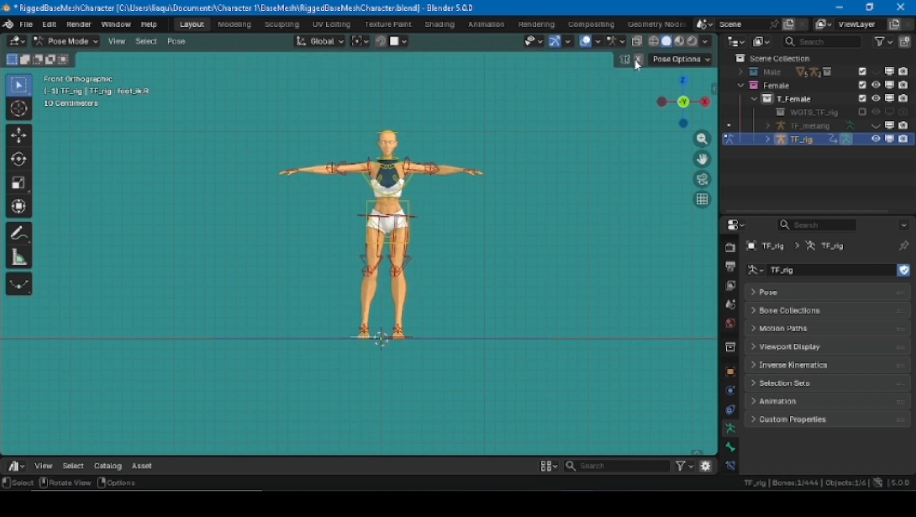
- Turn X-axis mirroring back on and spread both foot controls apart along the X axis
key(g)
key(x)
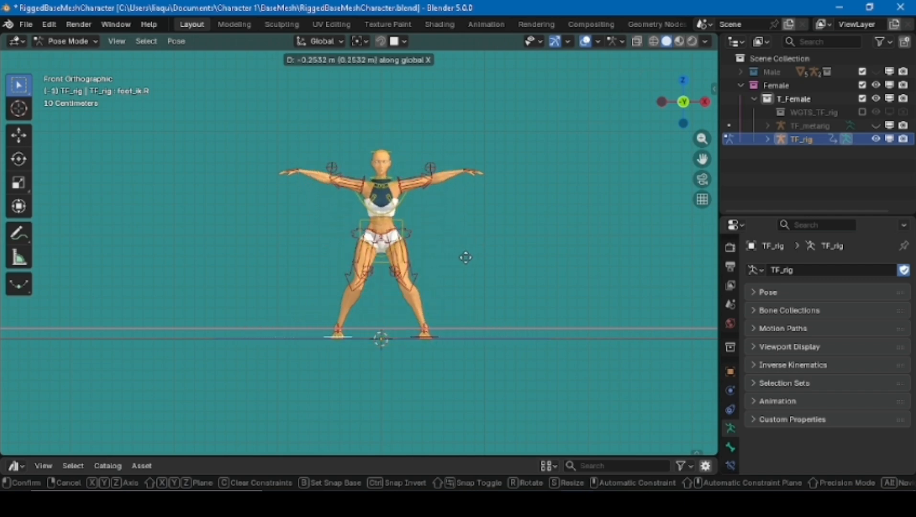
click(484, 258)
- Move both mirrored foot controls forward along the Y axis, and turn X-axis mirroring off
drag(689, 99, 582, 132)
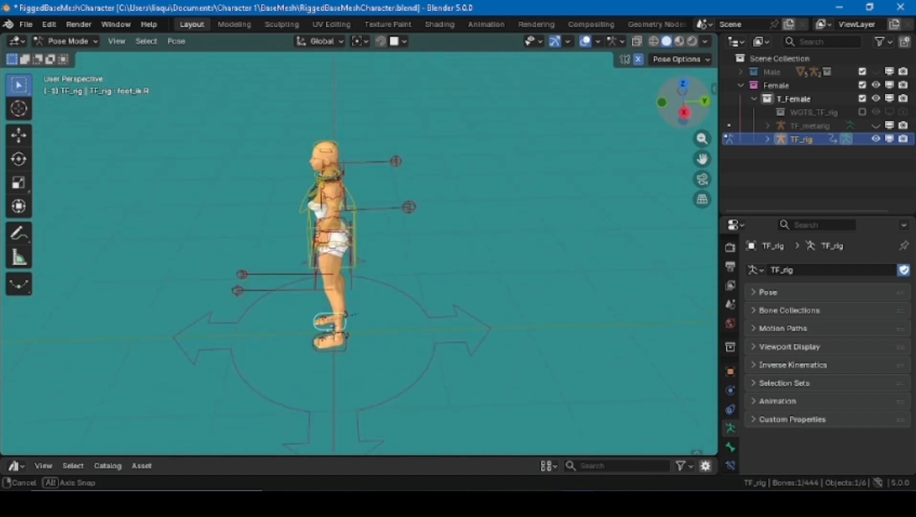
key(g)
key(y)
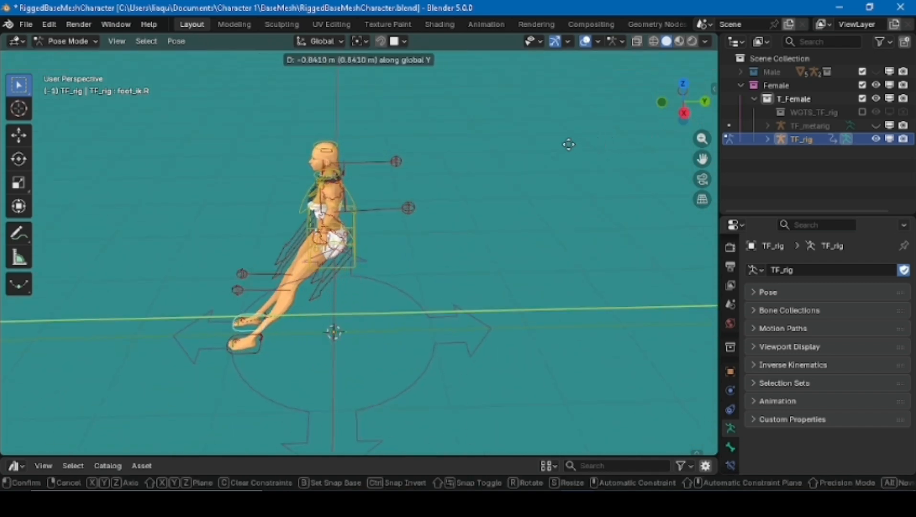
click(571, 141)
click(638, 59)
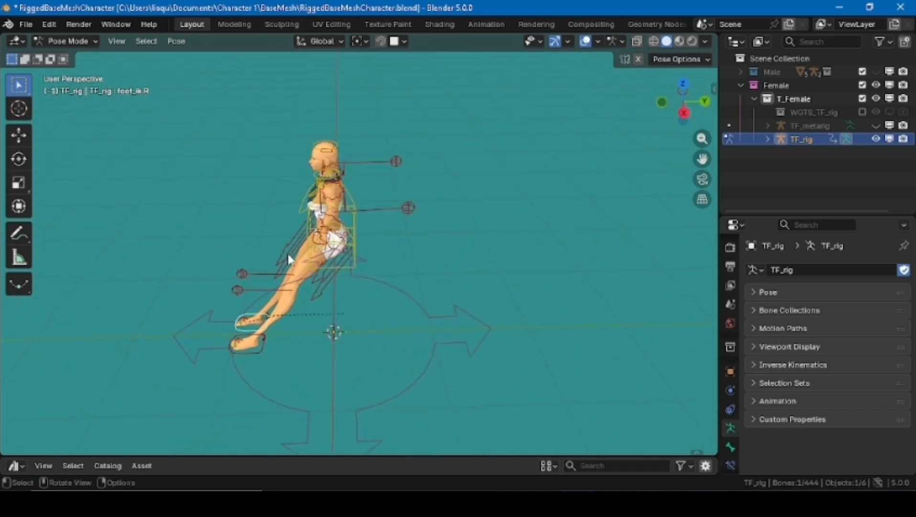
- Try moving the left foot control foot_ik.L backward along the Y axis on its own
click(254, 348)
key(g)
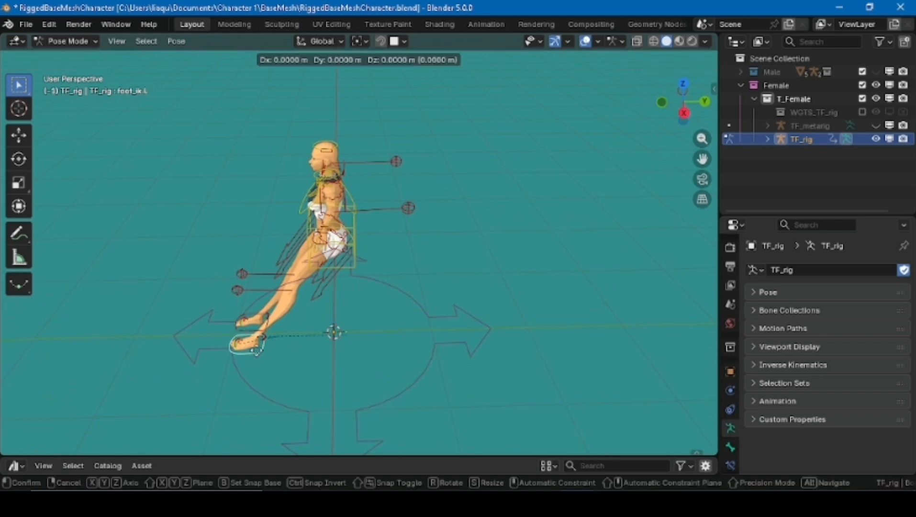
key(y)
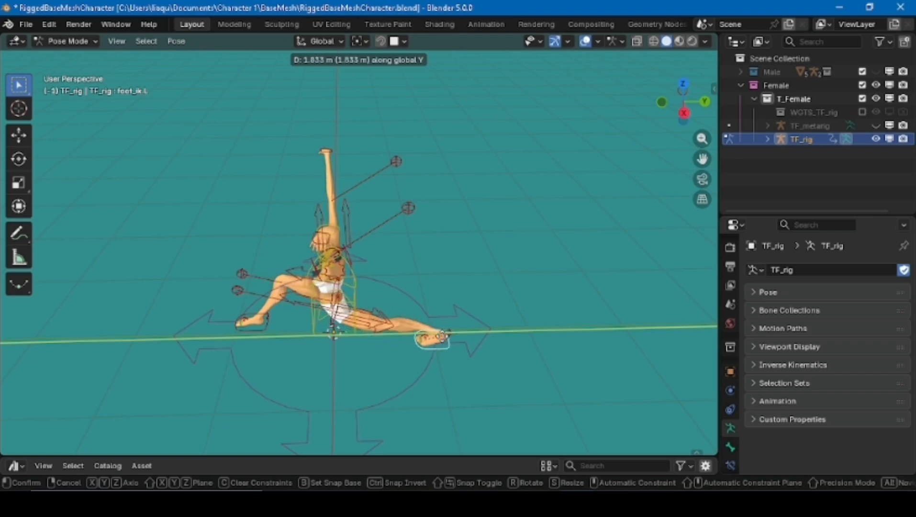
key(Escape)
- Select all controls of TF_rig, clear their location and view the character from the front
key(a)
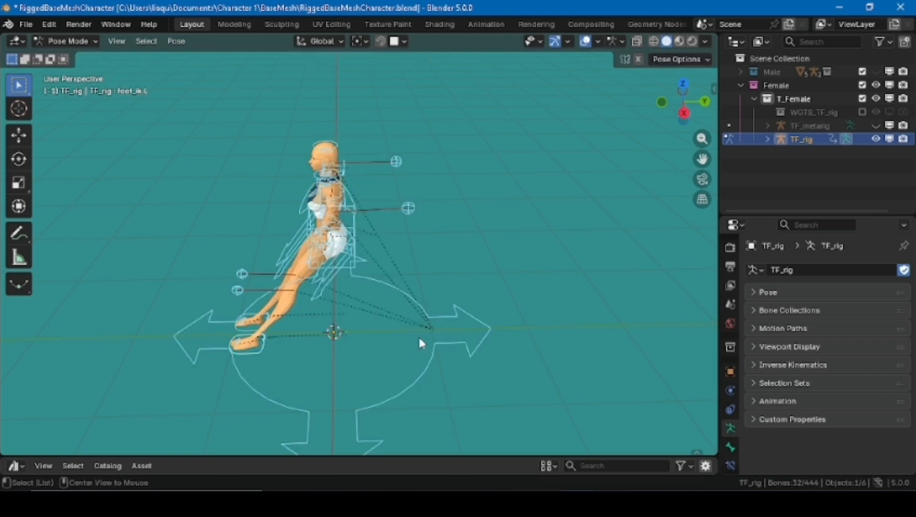
key(alt+g)
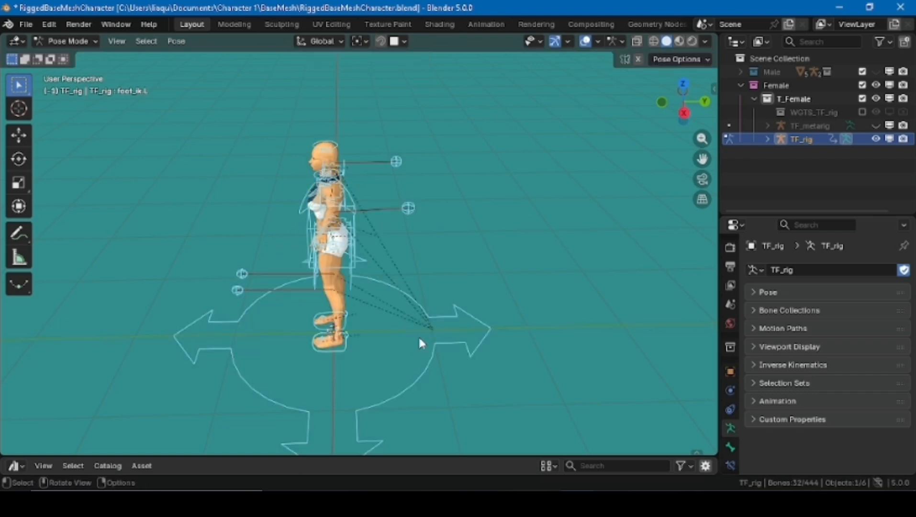
click(662, 102)
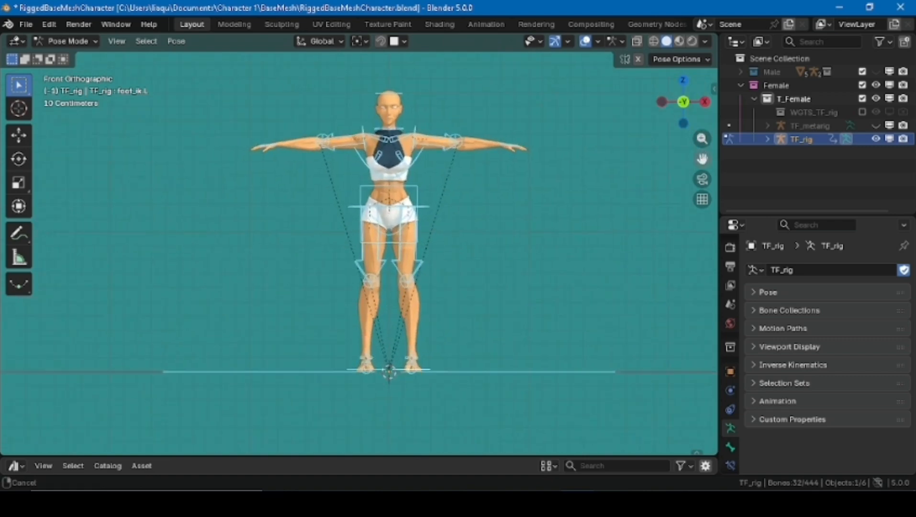
drag(703, 159, 662, 206)
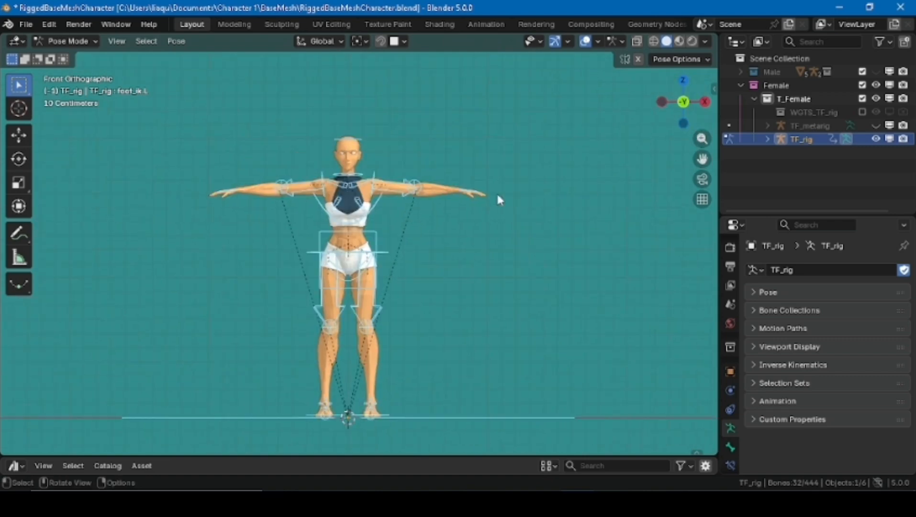
- Try moving the left elbow's target control upper_arm_ik_target.L
click(420, 185)
key(g)
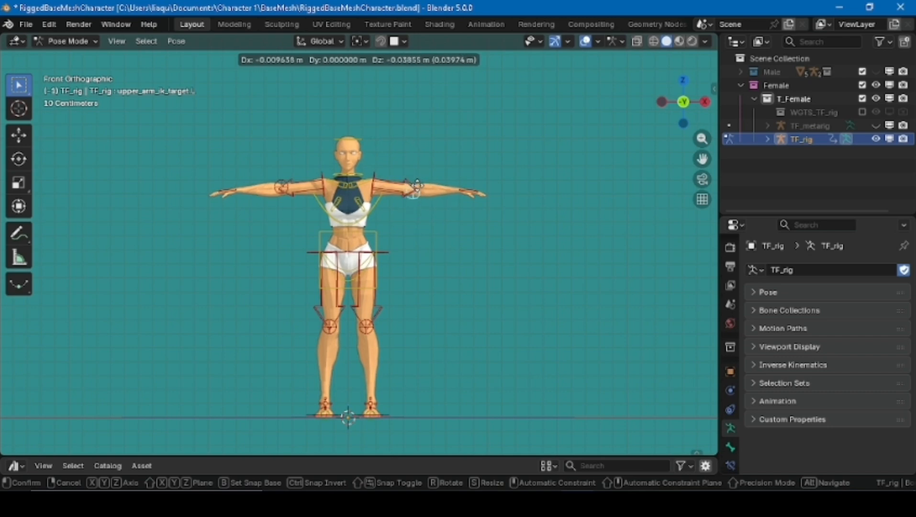
click(416, 187)
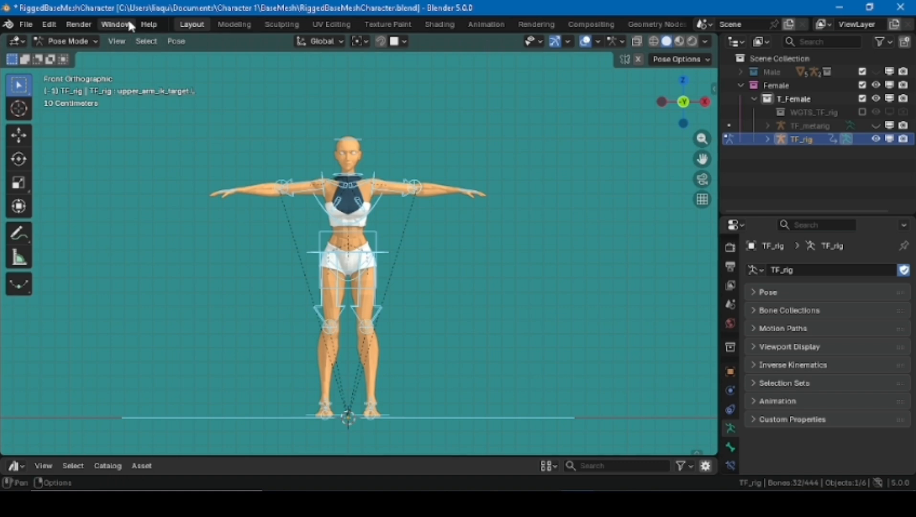
- Clear all transforms on every control of TF_rig
click(168, 40)
mouse_move(225, 69)
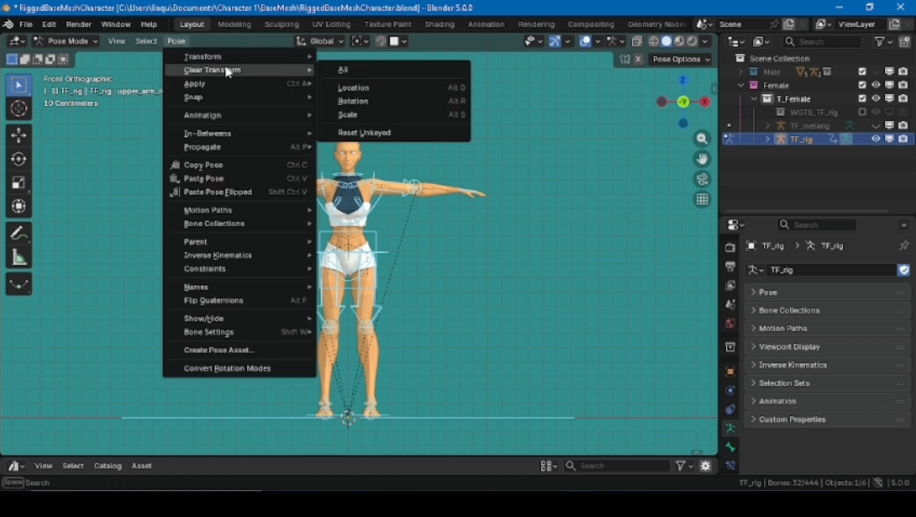
click(357, 67)
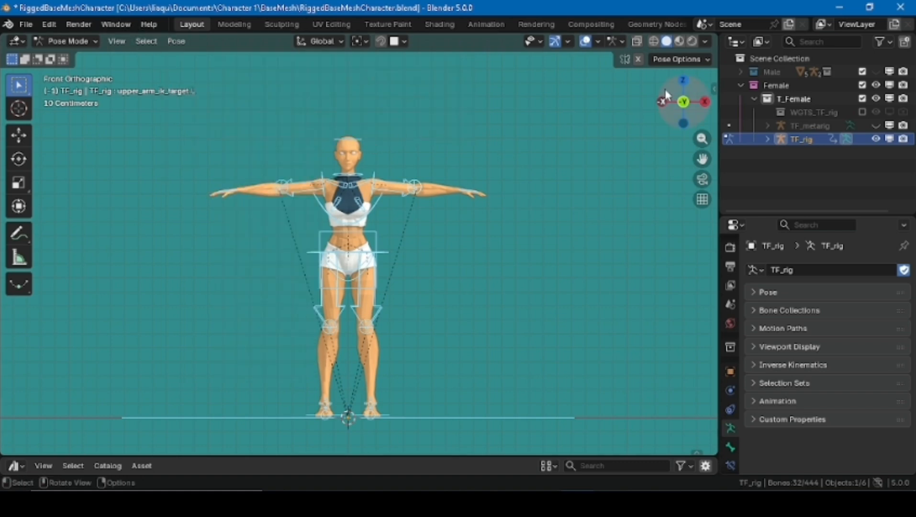
drag(665, 88, 674, 106)
click(683, 113)
drag(704, 163, 696, 130)
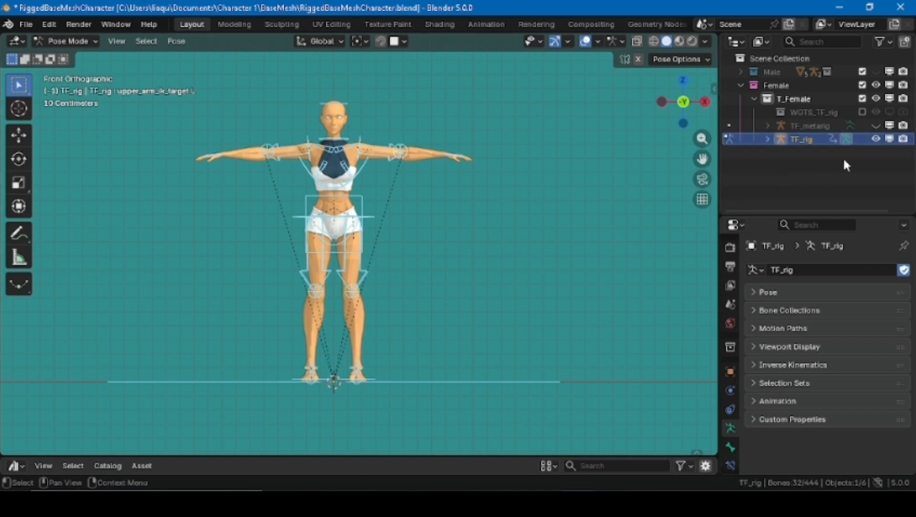
- Show TF_metarig, hide TF_rig and switch Pose Mode over to TF_metarig
click(874, 124)
click(875, 138)
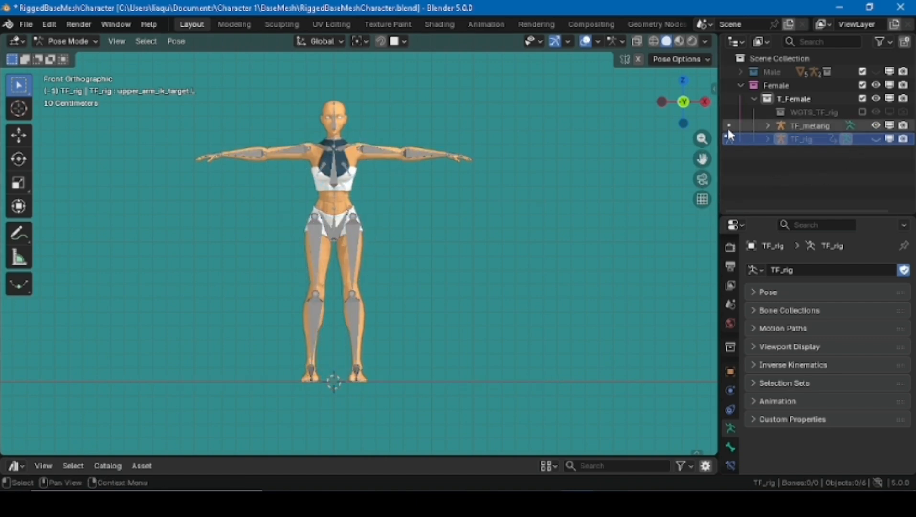
click(728, 124)
- Select the left index finger bone f_index.01.L of TF_metarig and turn off IK Control in its Rigify type options
drag(685, 109, 635, 131)
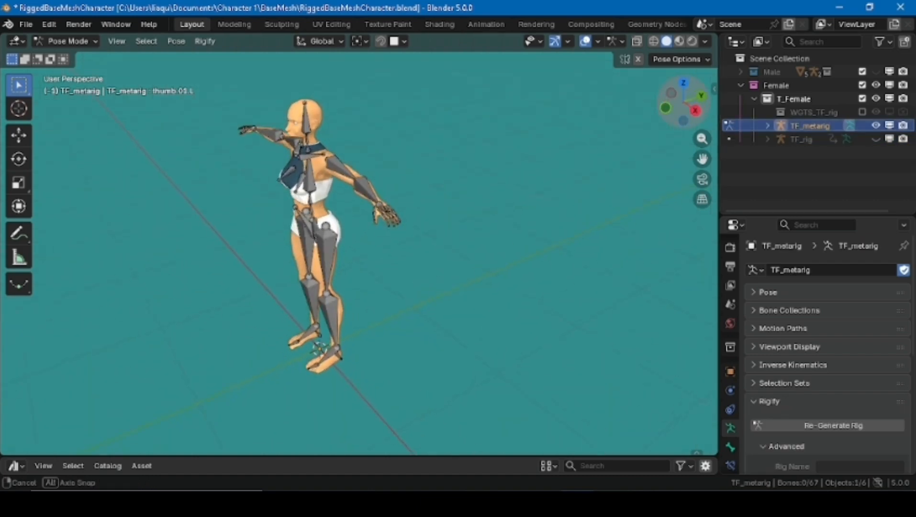
drag(702, 138, 702, 104)
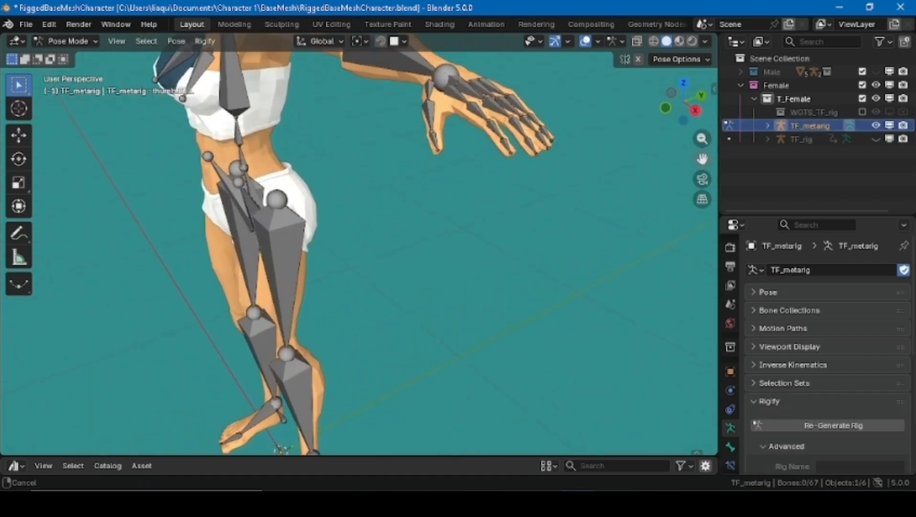
drag(702, 158, 649, 218)
drag(702, 139, 702, 108)
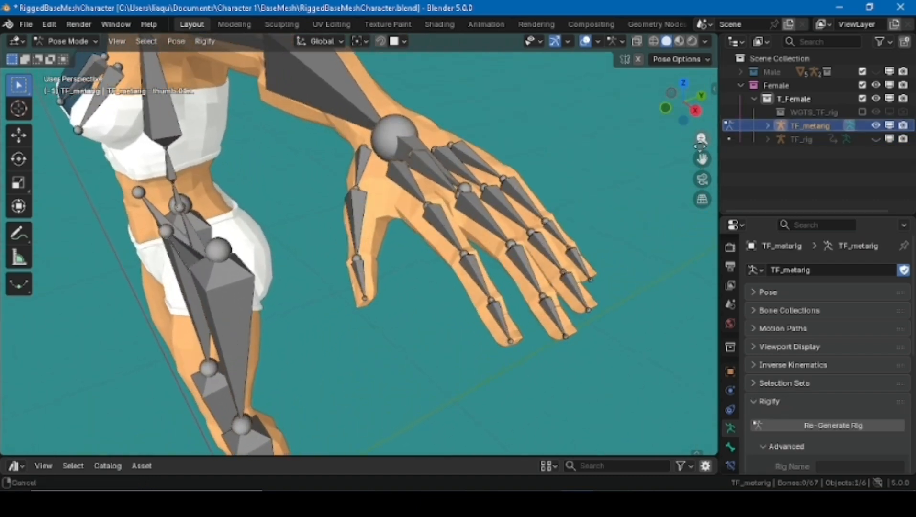
click(435, 234)
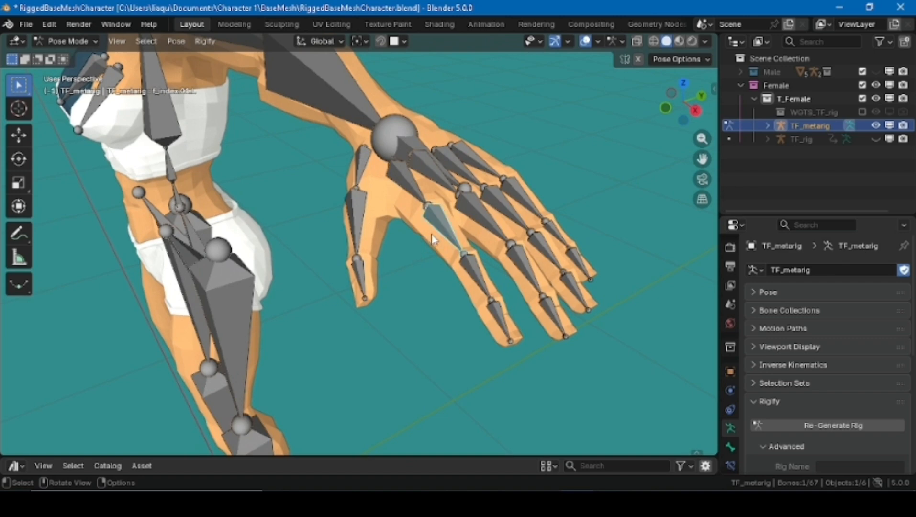
click(729, 446)
click(754, 311)
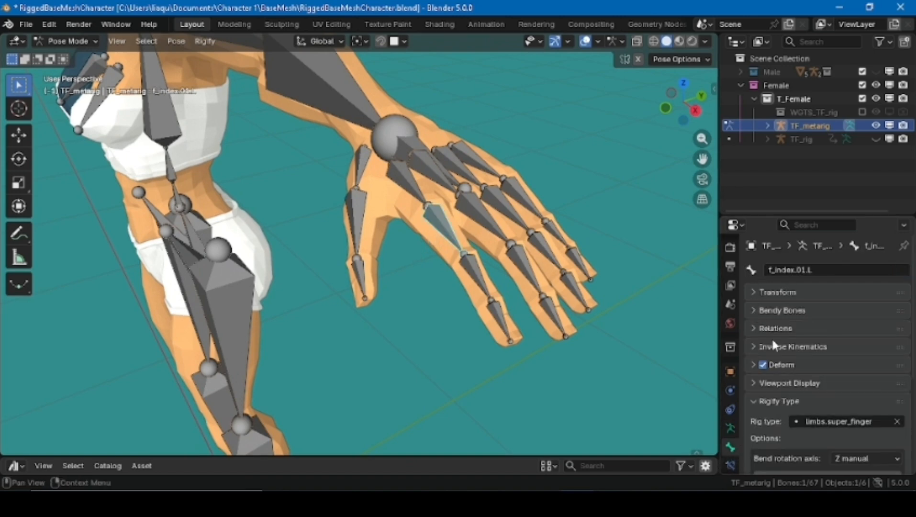
scroll(776, 362, down, 6)
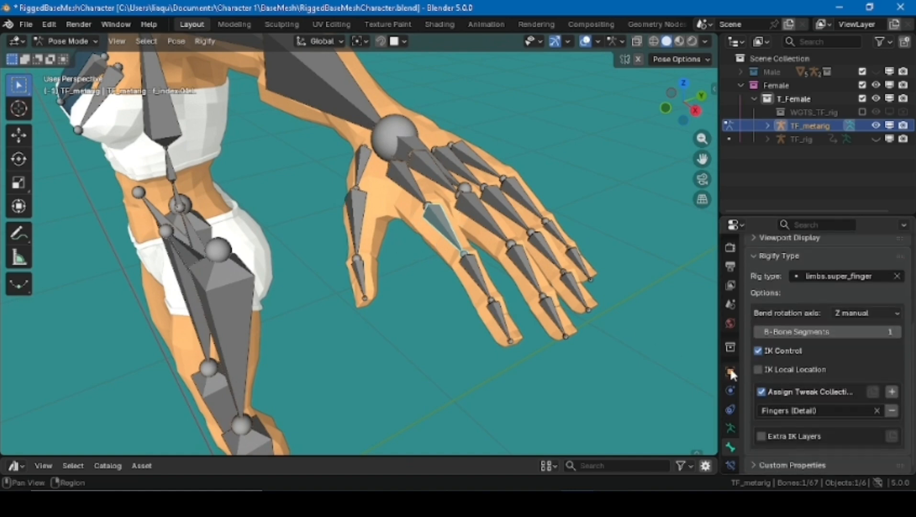
click(758, 350)
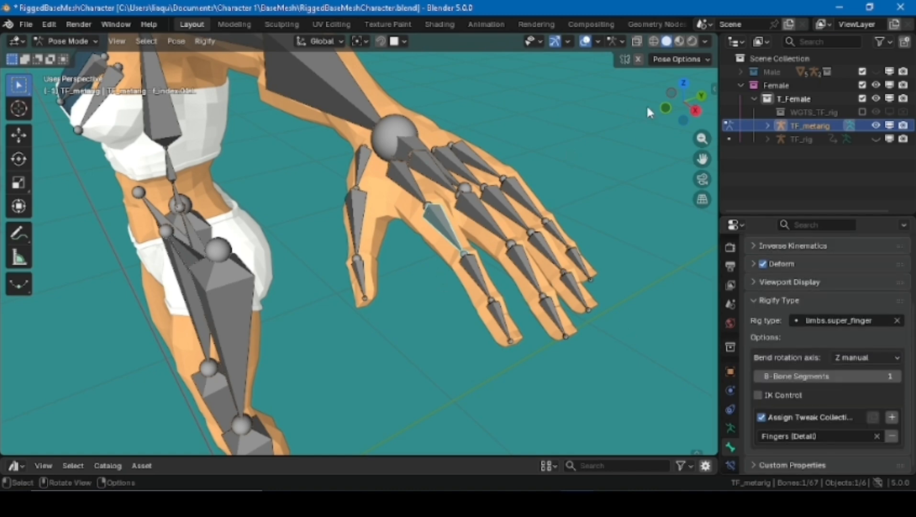
- Try to re-generate the Rigify rig from TF_metarig with the finger's IK Control off
drag(703, 138, 703, 192)
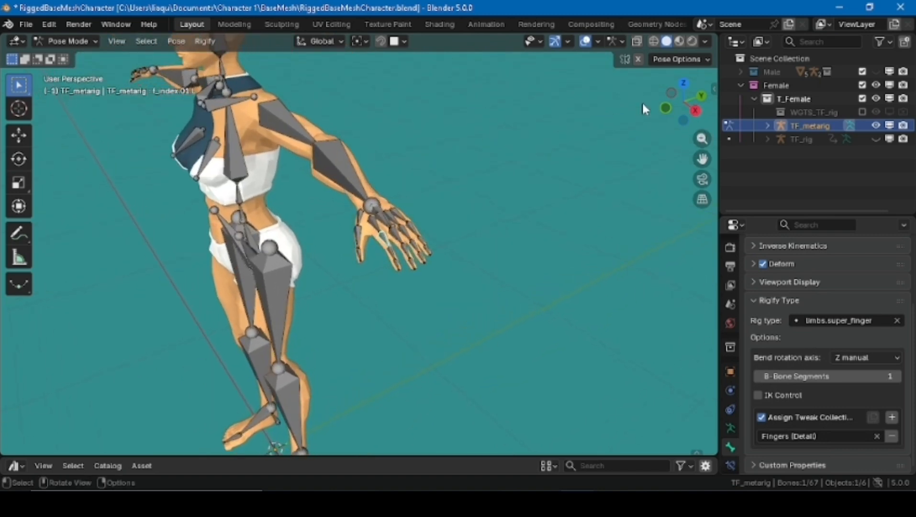
click(666, 108)
click(735, 42)
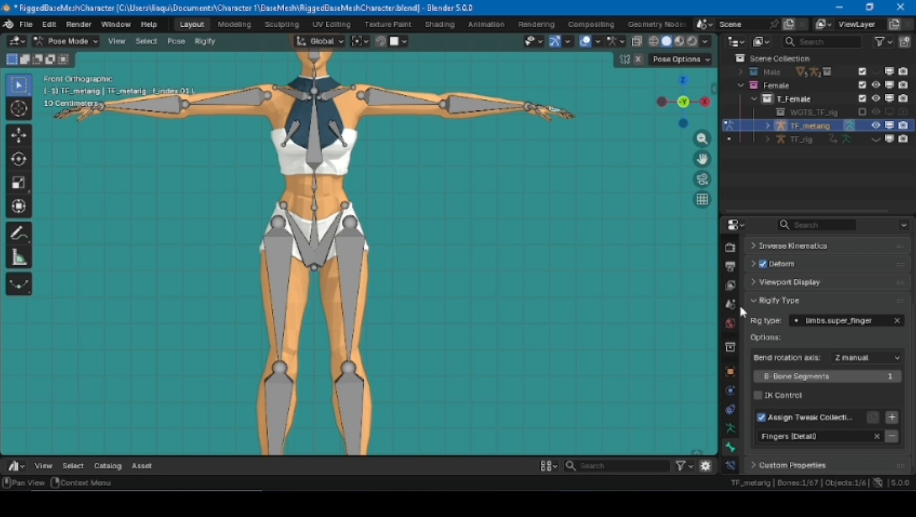
click(754, 300)
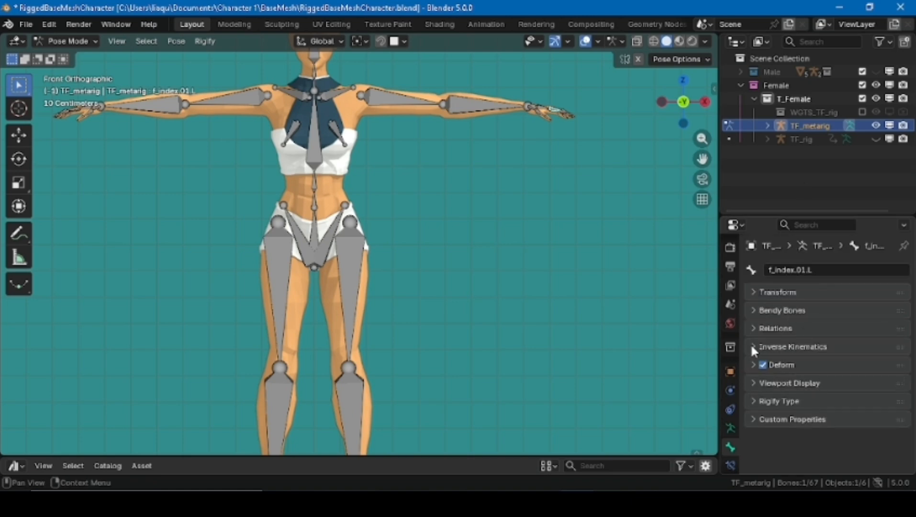
click(730, 428)
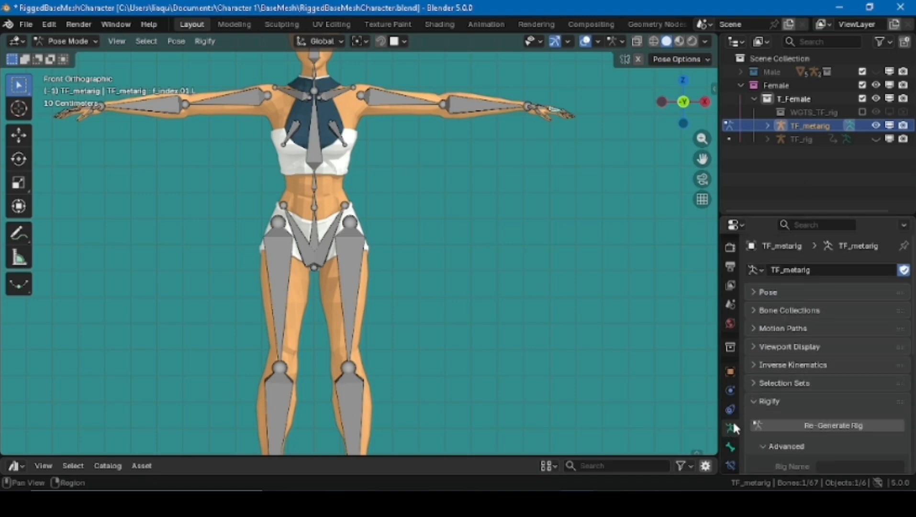
scroll(771, 397, down, 6)
click(841, 290)
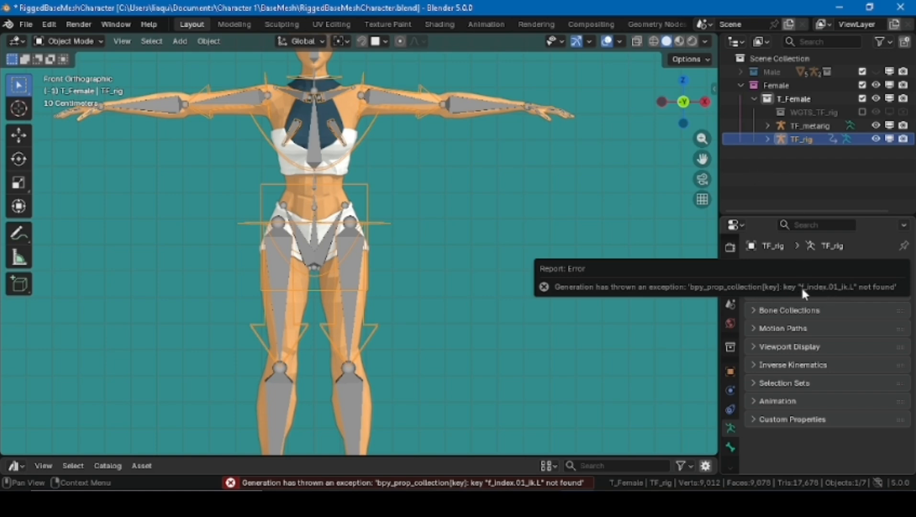
- Make TF_metarig the active armature again and return it to Pose Mode
click(803, 124)
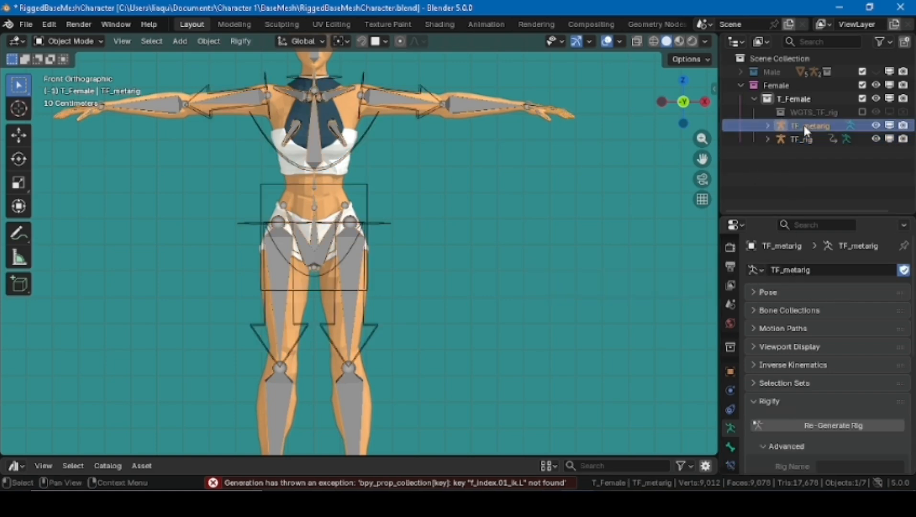
drag(702, 106, 685, 113)
key(ctrl+Tab)
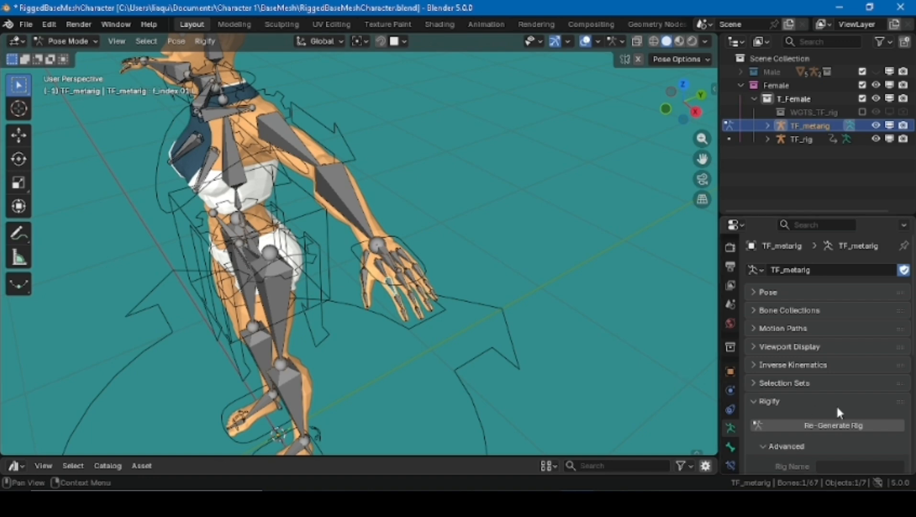
- Turn IK Control back on in the Rigify type options of f_index.01.L
scroll(836, 405, down, 7)
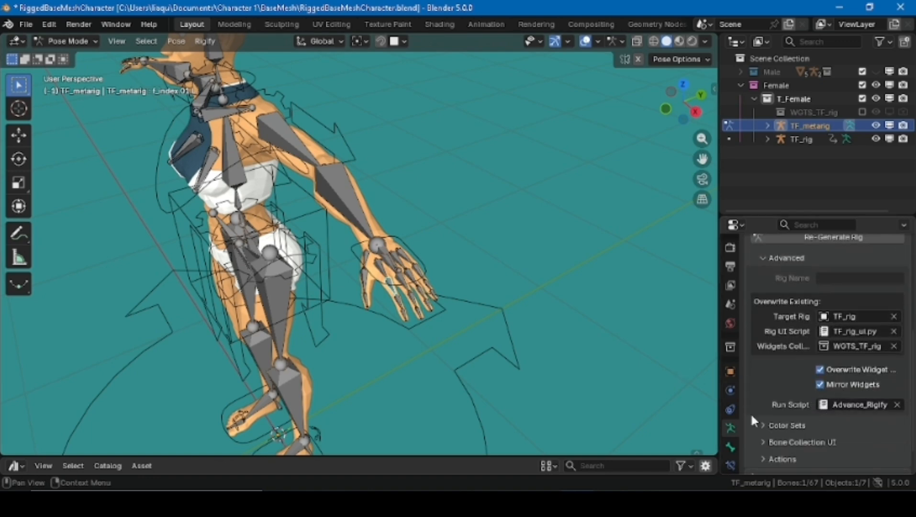
click(730, 446)
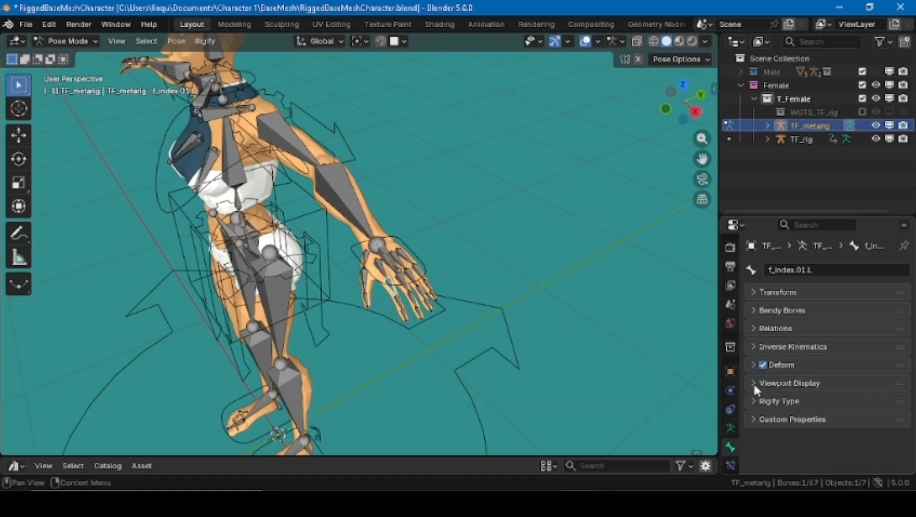
click(755, 399)
scroll(782, 387, down, 4)
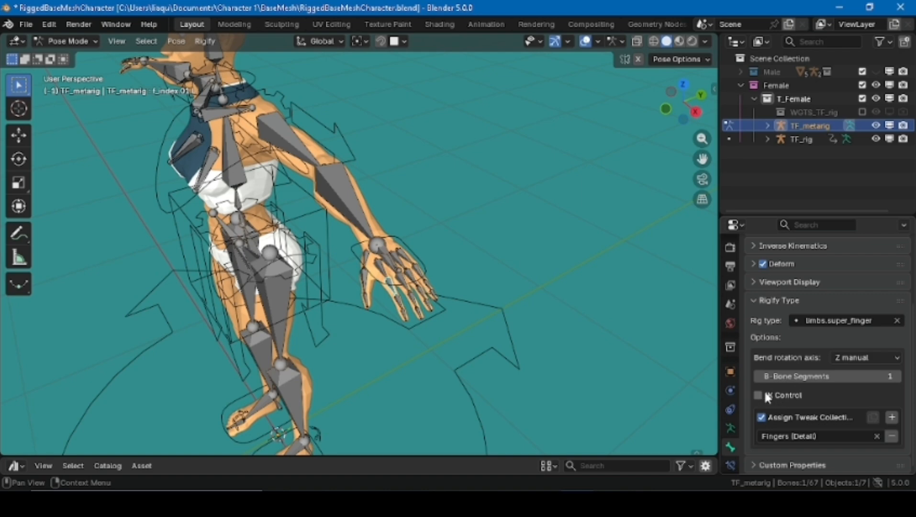
click(768, 395)
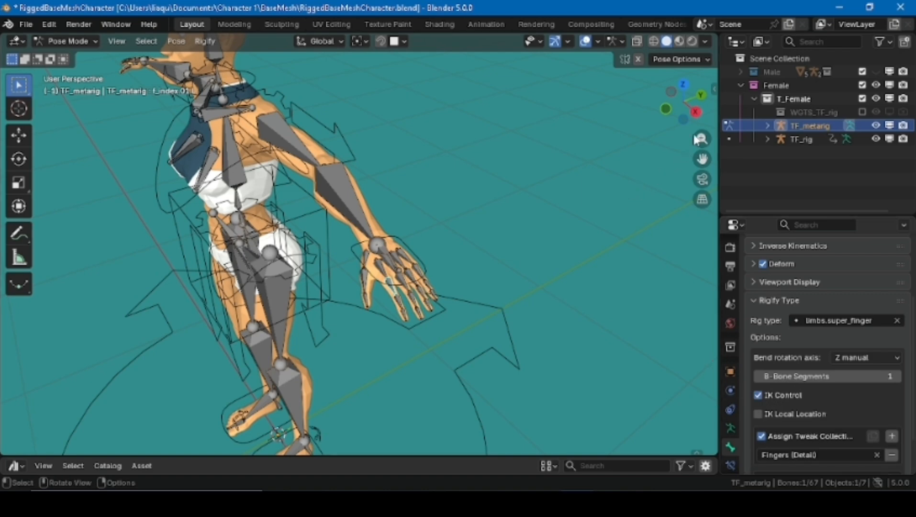
- Examine the character with its metarig and rig controls from the front, at an angle and from the right side
drag(700, 139, 682, 118)
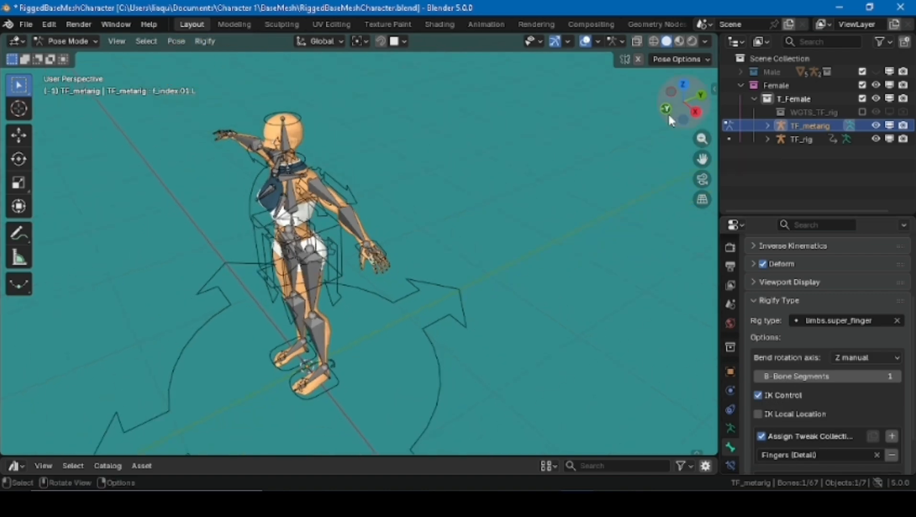
click(668, 112)
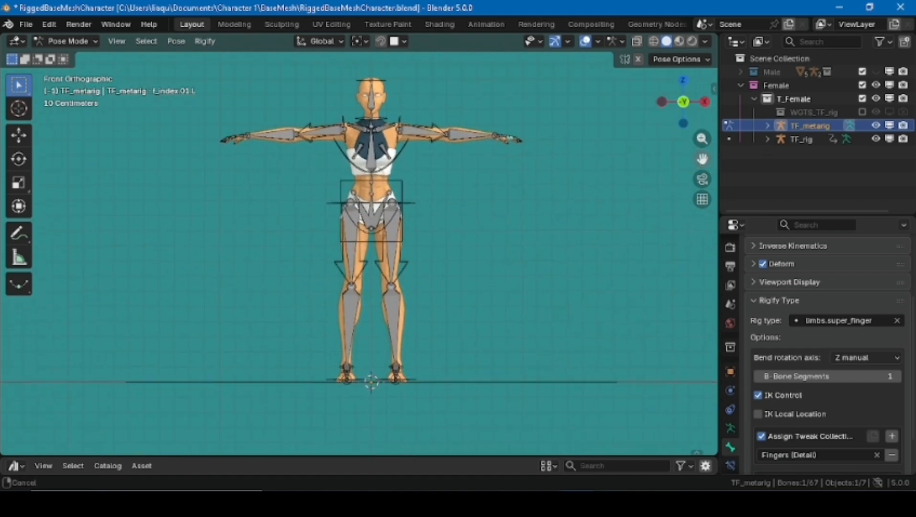
drag(702, 159, 689, 110)
click(689, 110)
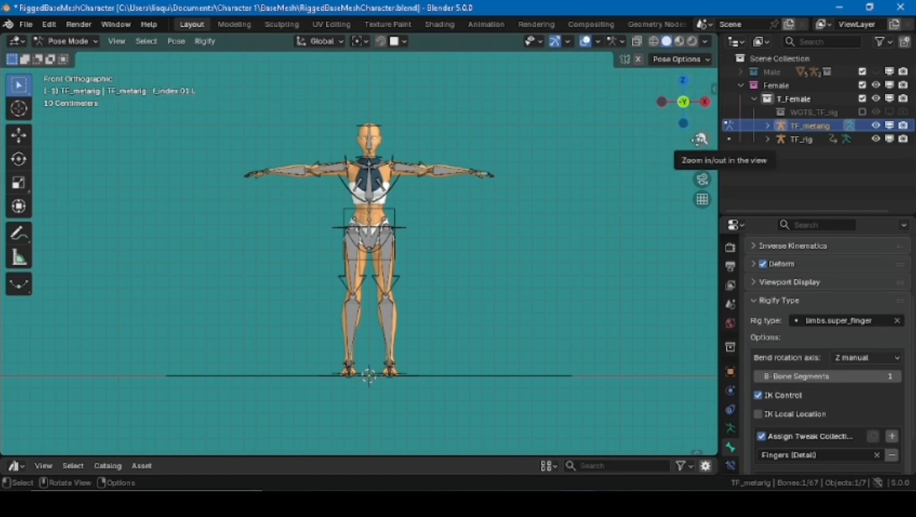
drag(702, 139, 703, 109)
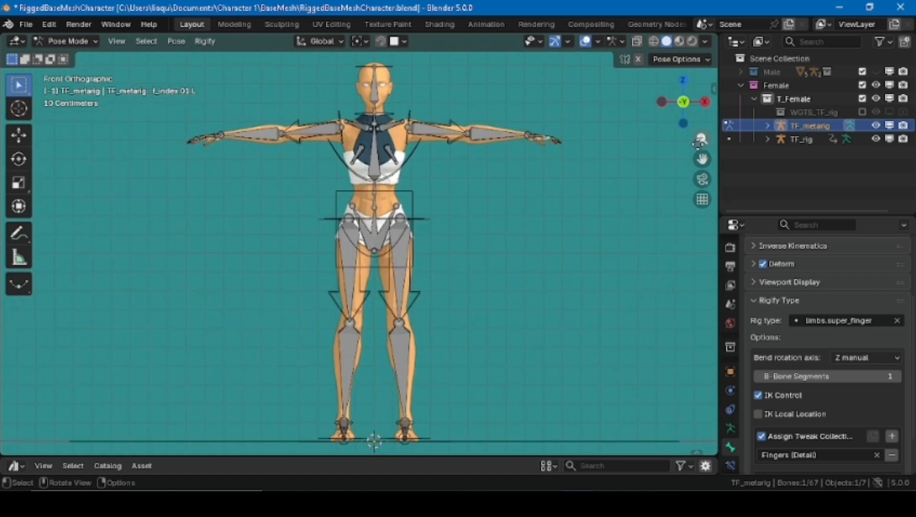
drag(702, 159, 719, 154)
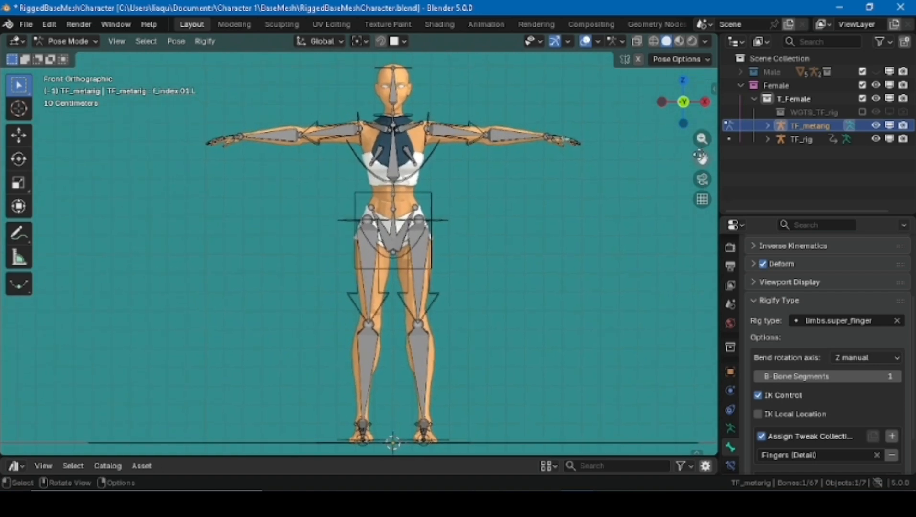
mouse_move(684, 107)
mouse_down()
mouse_move(691, 102)
mouse_move(682, 106)
mouse_up()
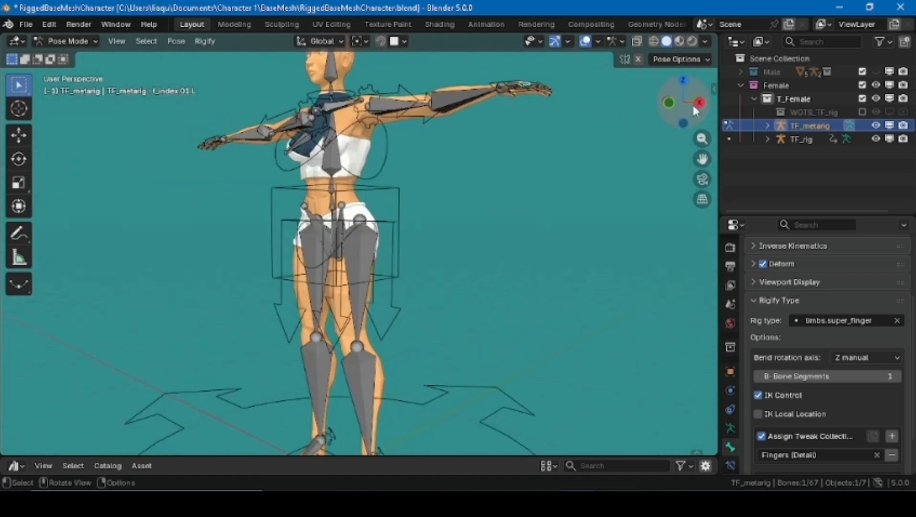
click(700, 102)
mouse_move(702, 138)
mouse_down()
mouse_move(703, 159)
mouse_move(760, 137)
mouse_move(782, 147)
mouse_move(788, 140)
mouse_move(702, 152)
mouse_up()
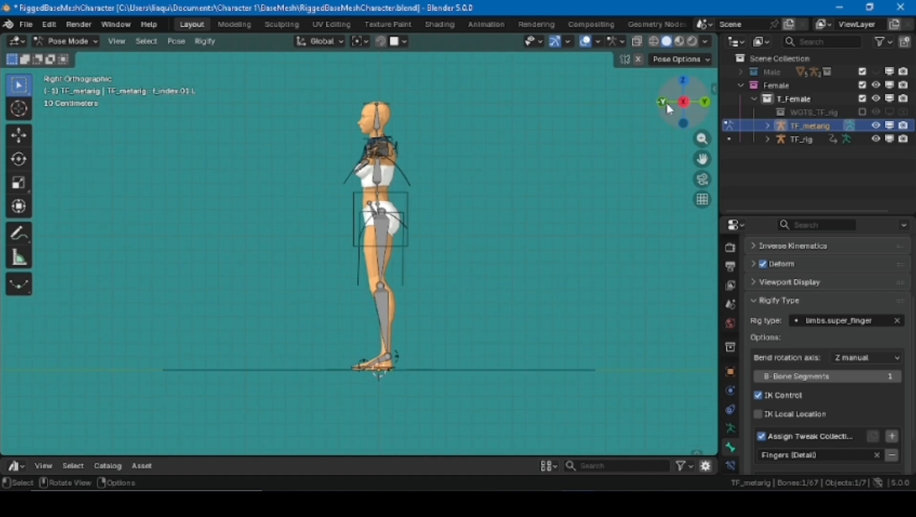
click(662, 102)
drag(666, 101, 646, 134)
click(673, 105)
drag(701, 138, 716, 195)
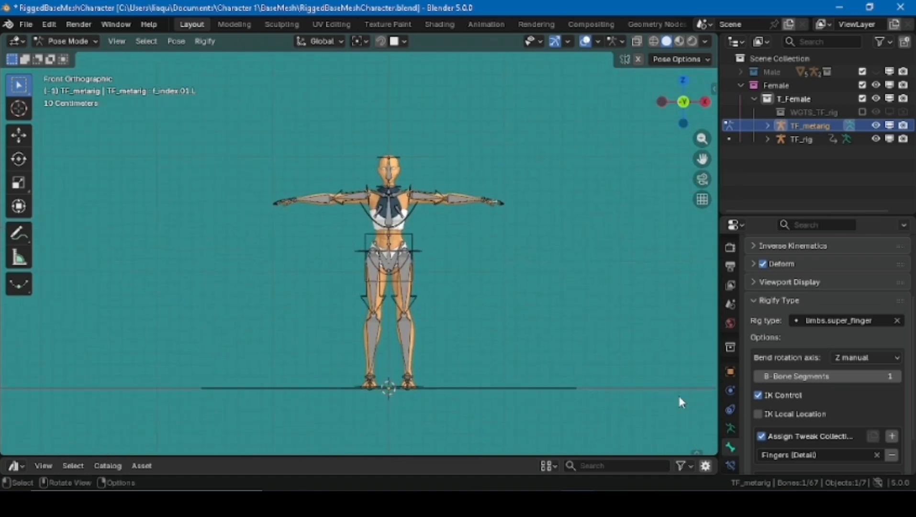